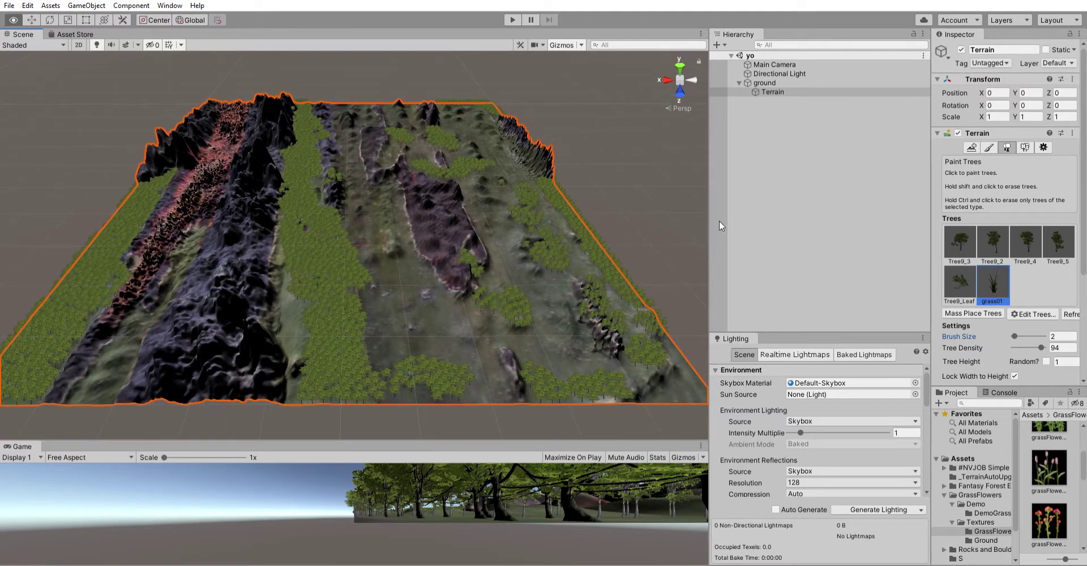
Examine the terrain's central rocky plateau and the scattered tree patches around it
{"action": "left_click_drag", "start_coordinate": [710, 222], "coordinate": [738, 222]}
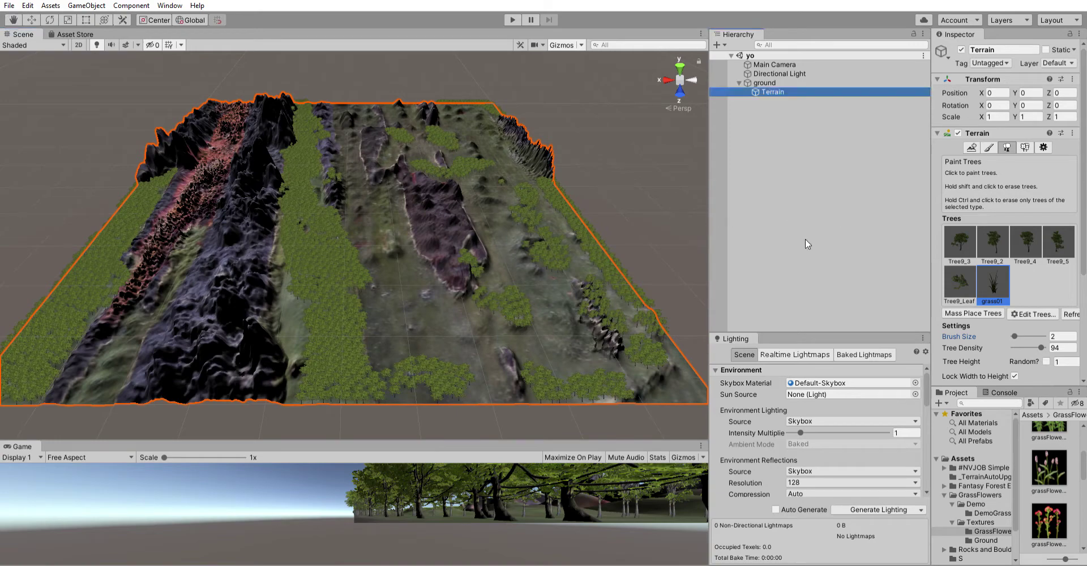
{"action": "scroll", "coordinate": [431, 251], "scroll_direction": "down", "scroll_amount": 10}
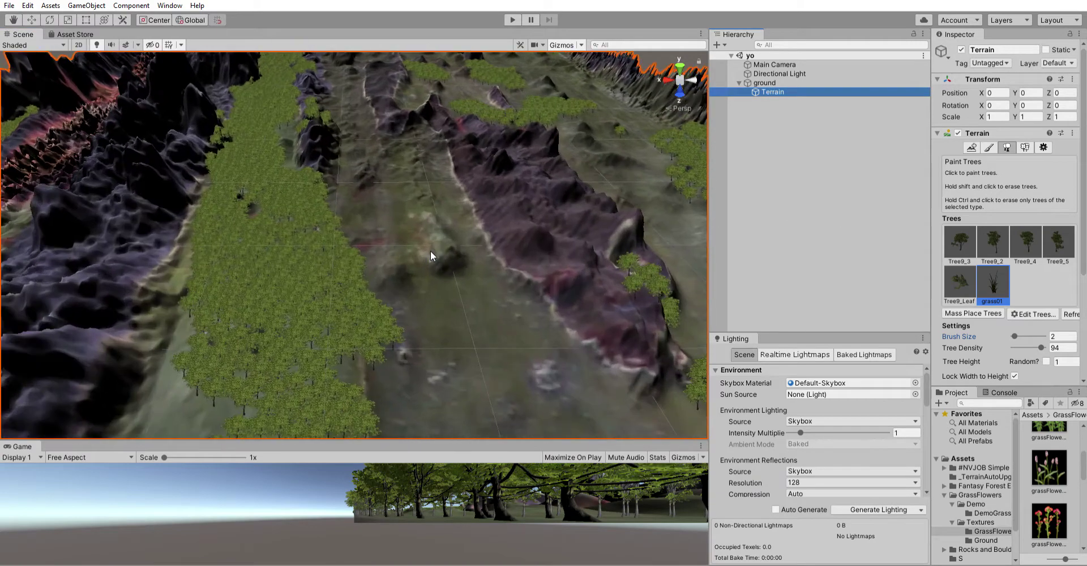
{"action": "left_click_drag", "start_coordinate": [663, 240], "coordinate": [444, 325], "text": "alt"}
{"action": "middle_click_drag", "start_coordinate": [426, 393], "coordinate": [424, 339]}
{"action": "mouse_move", "coordinate": [418, 92]}
{"action": "middle_mouse_down"}
{"action": "mouse_move", "coordinate": [440, 226]}
{"action": "mouse_move", "coordinate": [471, 148]}
{"action": "middle_mouse_up"}
{"action": "middle_click_drag", "start_coordinate": [484, 379], "coordinate": [460, 306]}
{"action": "left_click_drag", "start_coordinate": [460, 305], "coordinate": [309, 311], "text": "alt"}
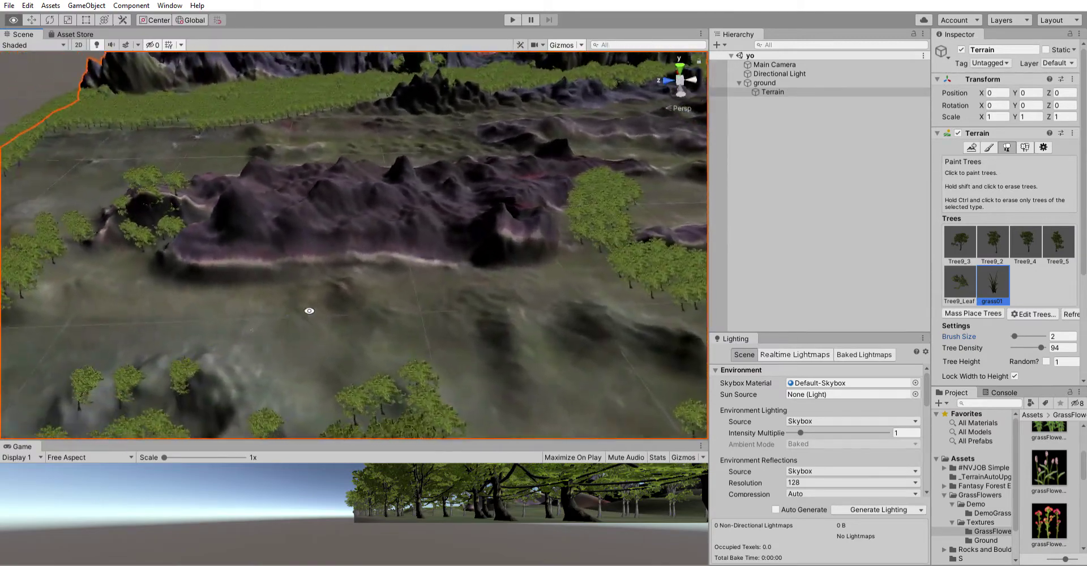
{"action": "left_click_drag", "start_coordinate": [487, 78], "coordinate": [425, 129], "text": "alt"}
{"action": "left_click_drag", "start_coordinate": [333, 149], "coordinate": [370, 163], "text": "alt"}
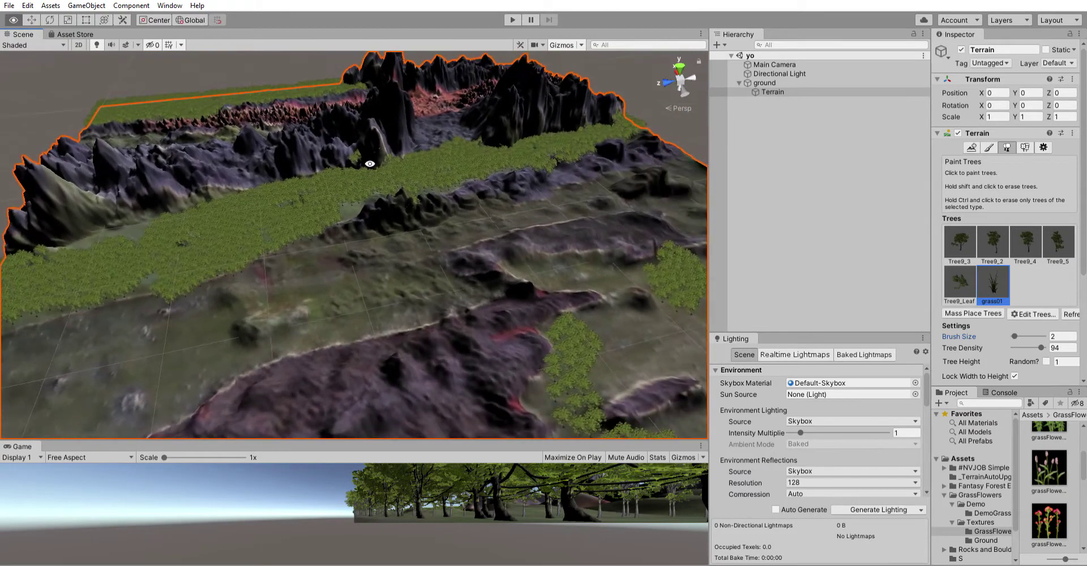
Examine the dark mountain ridges and the red rocky valley between them from several sides
{"action": "left_click_drag", "start_coordinate": [214, 112], "coordinate": [331, 365]}
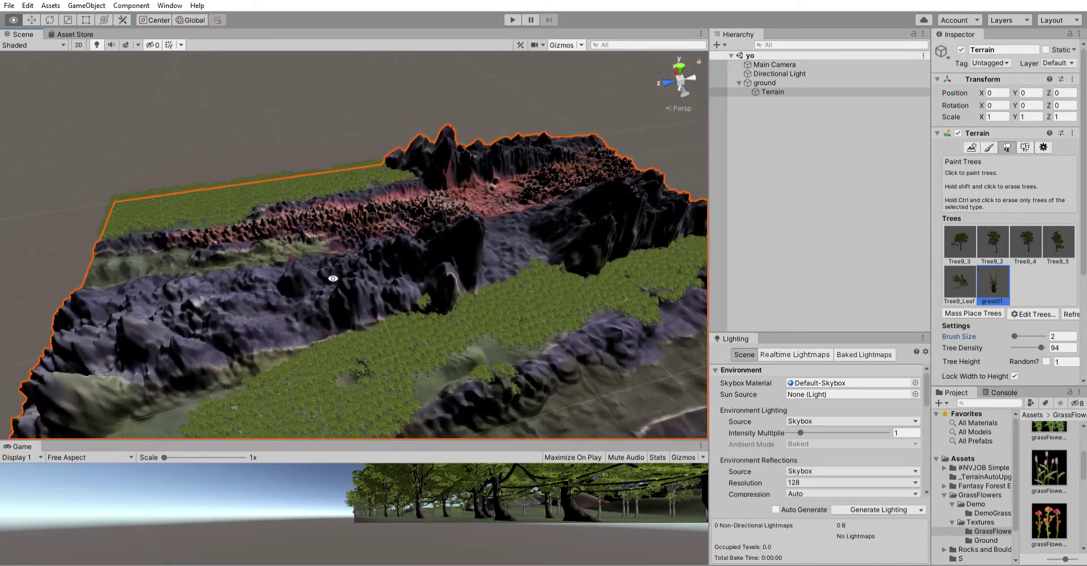
{"action": "key", "text": "w"}
{"action": "right_click_drag", "start_coordinate": [147, 300], "coordinate": [128, 312]}
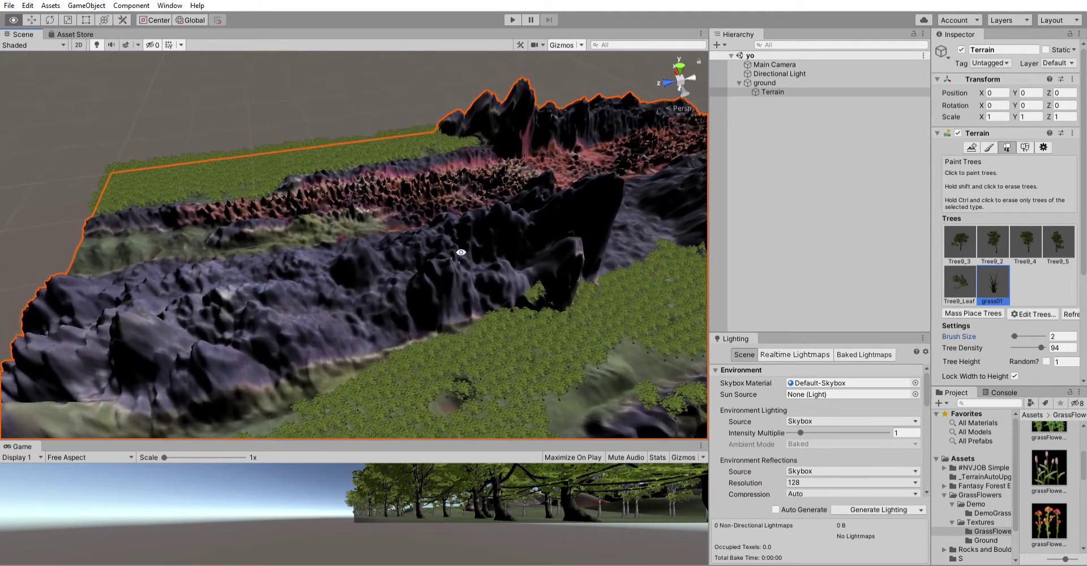
{"action": "left_click_drag", "start_coordinate": [638, 228], "coordinate": [560, 173], "text": "alt"}
{"action": "middle_click_drag", "start_coordinate": [628, 182], "coordinate": [339, 298]}
{"action": "left_click_drag", "start_coordinate": [576, 189], "coordinate": [381, 245], "text": "alt"}
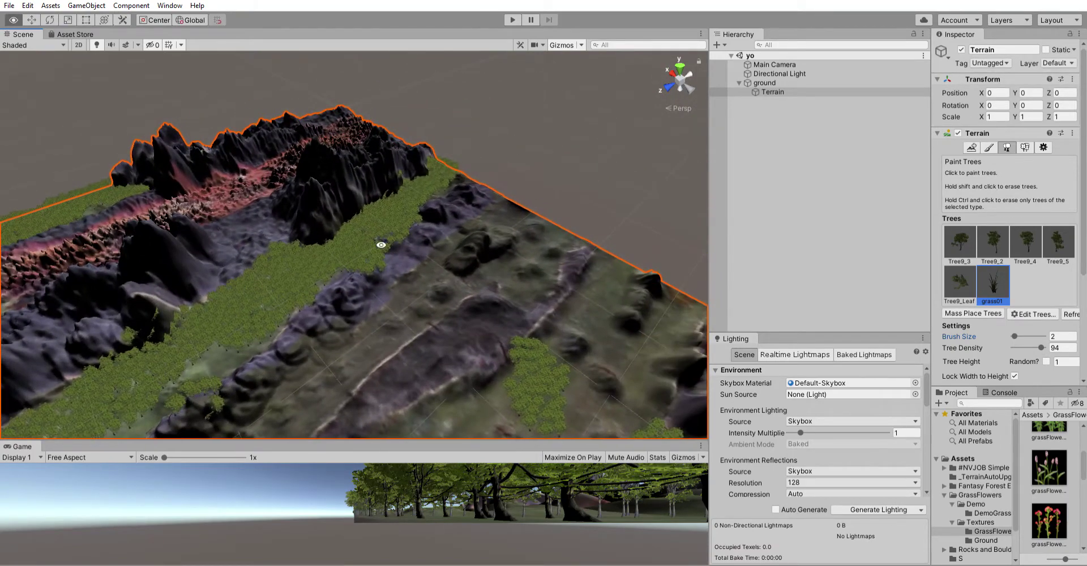
{"action": "left_click_drag", "start_coordinate": [256, 239], "coordinate": [350, 245], "text": "alt"}
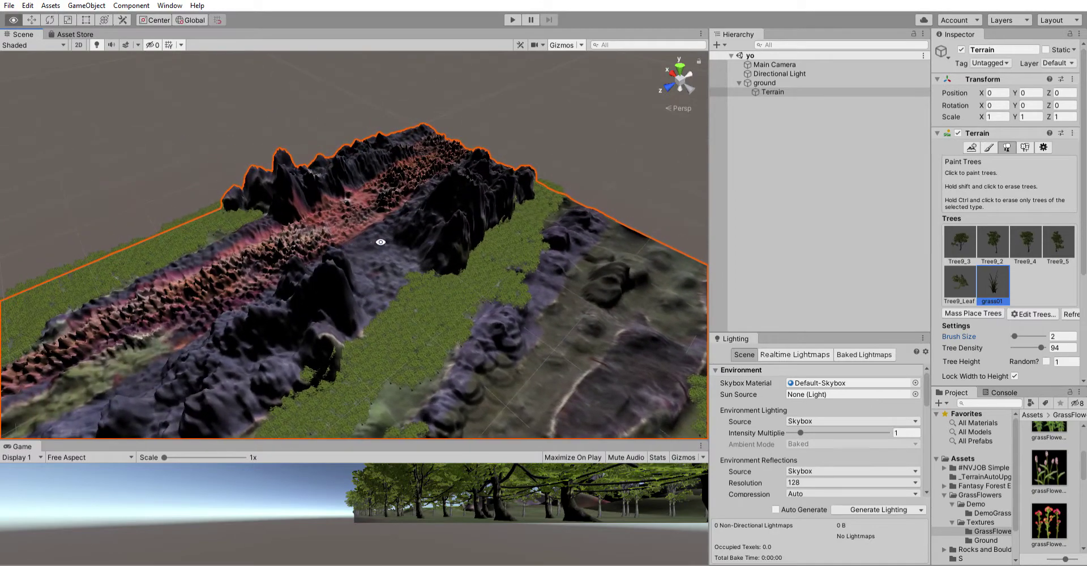
{"action": "middle_click_drag", "start_coordinate": [381, 242], "coordinate": [341, 248]}
{"action": "scroll", "coordinate": [341, 248], "scroll_direction": "up", "scroll_amount": 4, "text": "alt"}
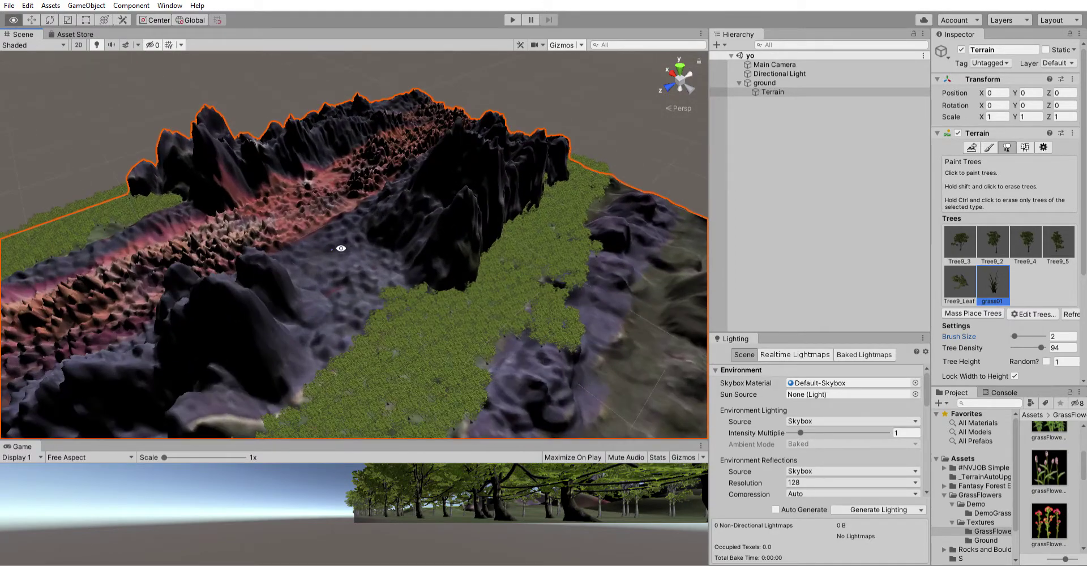
{"action": "left_click_drag", "start_coordinate": [194, 255], "coordinate": [439, 242]}
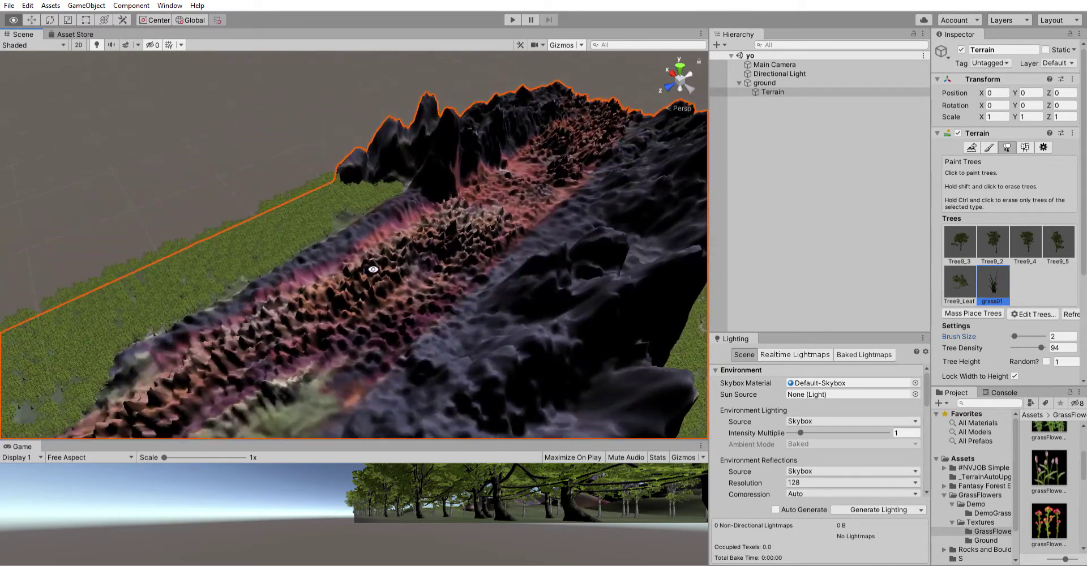
{"action": "left_click_drag", "start_coordinate": [373, 269], "coordinate": [481, 264], "text": "alt"}
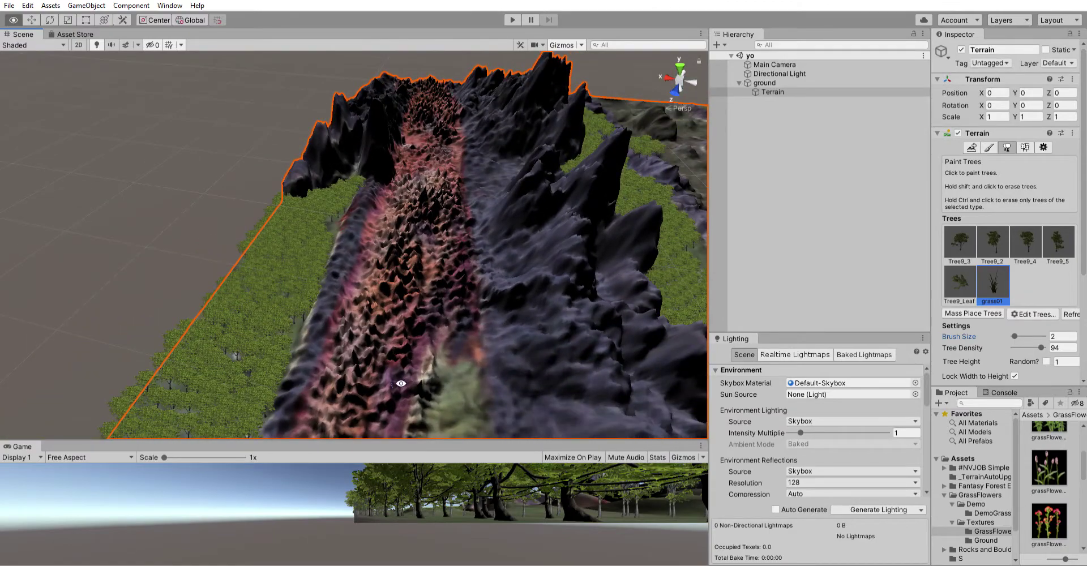
Inspect the painted bushes and grass up close at the open end of the red valley
{"action": "left_click_drag", "start_coordinate": [401, 383], "coordinate": [462, 162], "text": "alt"}
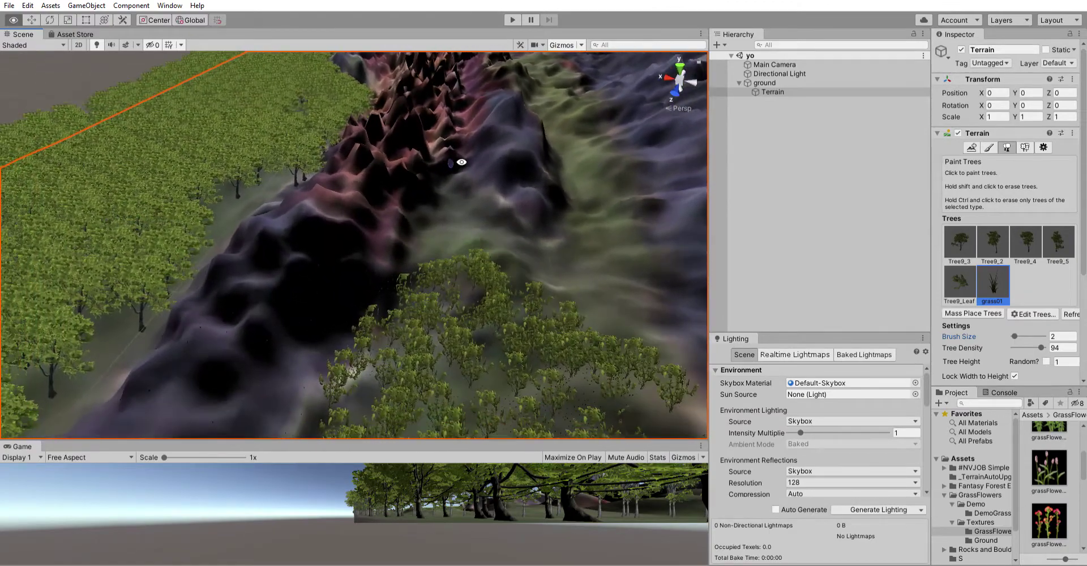
{"action": "scroll", "coordinate": [538, 255], "scroll_direction": "up", "scroll_amount": 10}
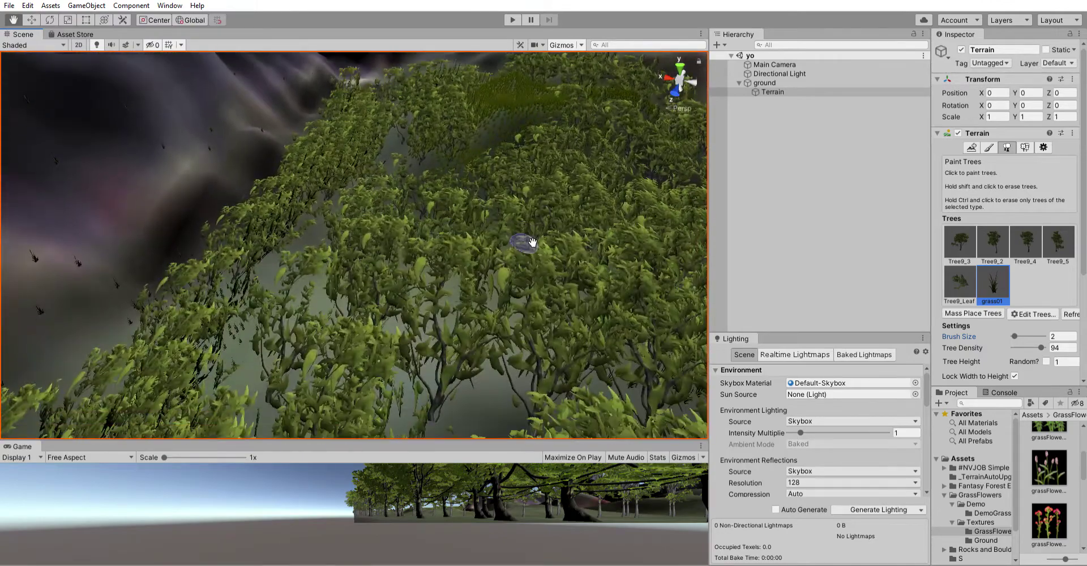
{"action": "scroll", "coordinate": [576, 327], "scroll_direction": "down", "scroll_amount": 10}
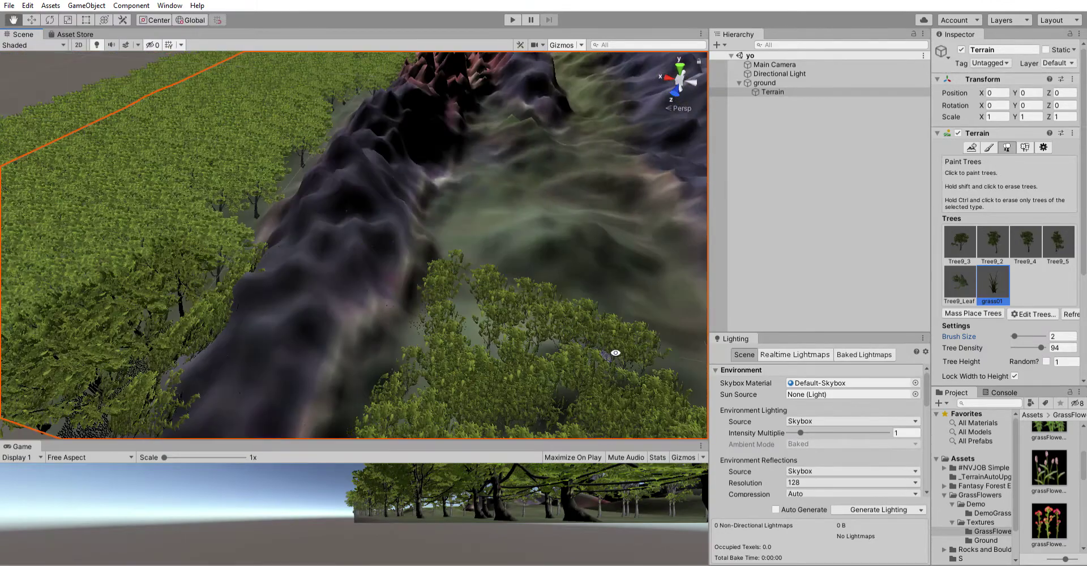
{"action": "left_click_drag", "start_coordinate": [615, 352], "coordinate": [504, 347], "text": "alt"}
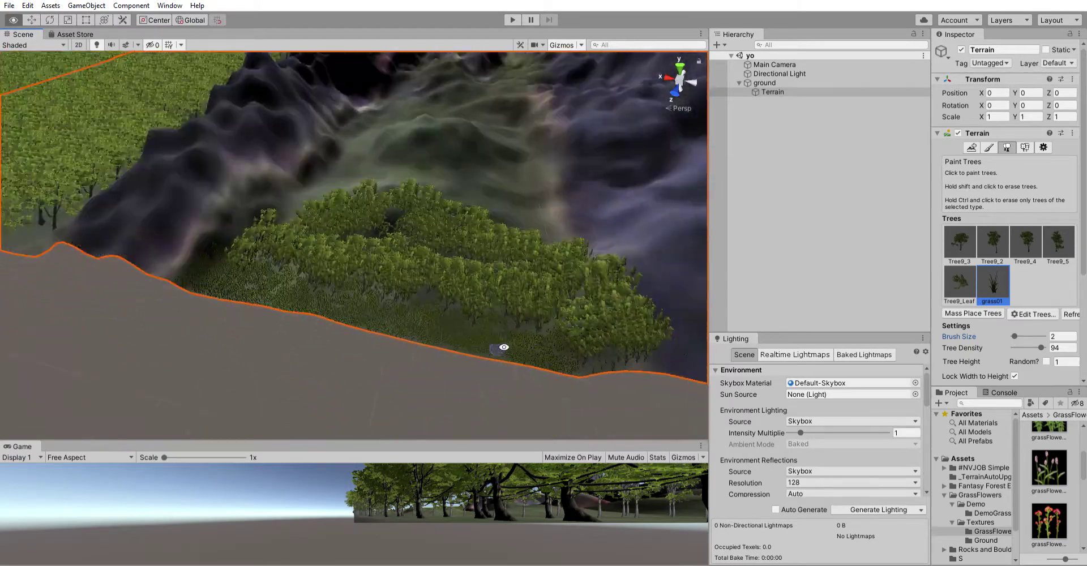
{"action": "scroll", "coordinate": [504, 347], "scroll_direction": "up", "scroll_amount": 10}
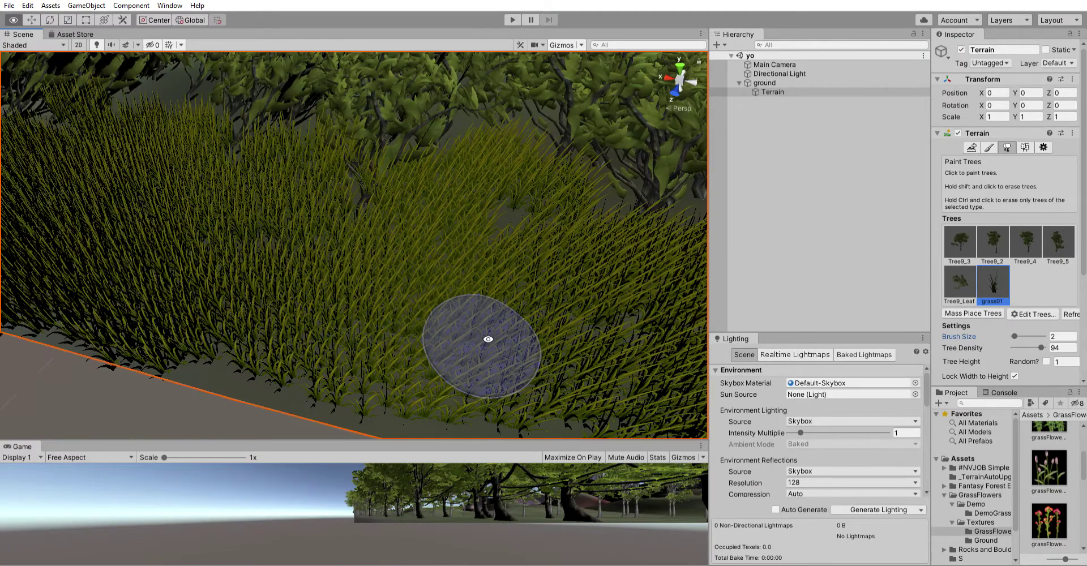
{"action": "middle_click_drag", "start_coordinate": [488, 339], "coordinate": [490, 337]}
{"action": "left_click_drag", "start_coordinate": [502, 278], "coordinate": [500, 283], "text": "alt"}
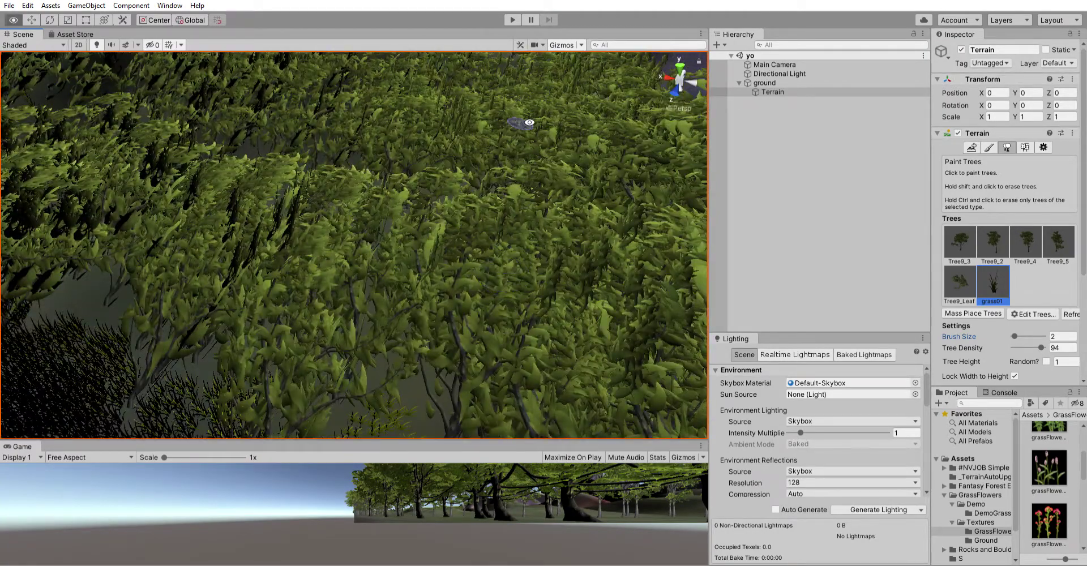
{"action": "left_click_drag", "start_coordinate": [530, 123], "coordinate": [497, 162], "text": "alt"}
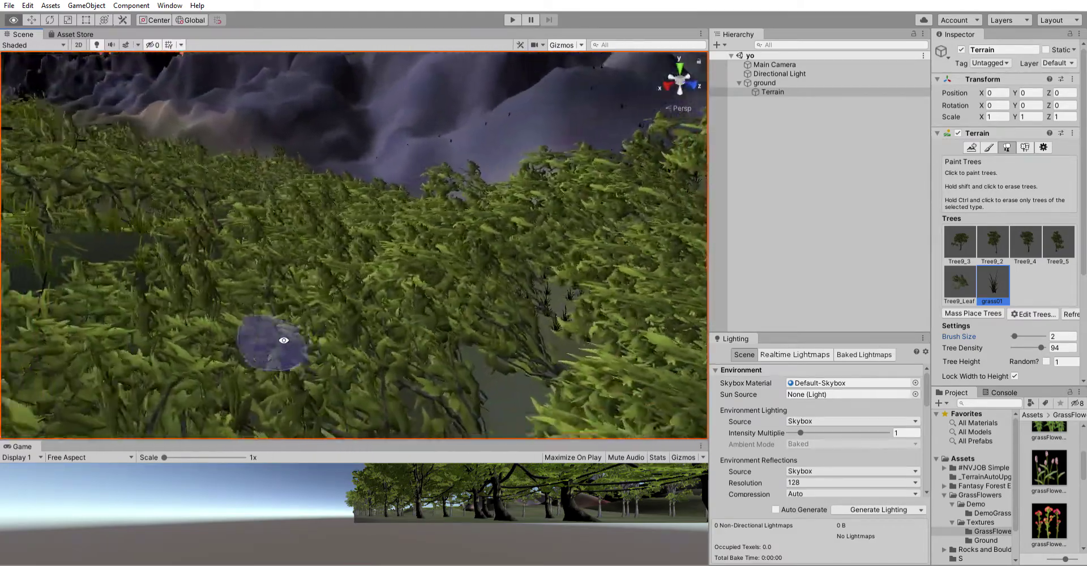
{"action": "left_click_drag", "start_coordinate": [284, 341], "coordinate": [521, 369], "text": "alt"}
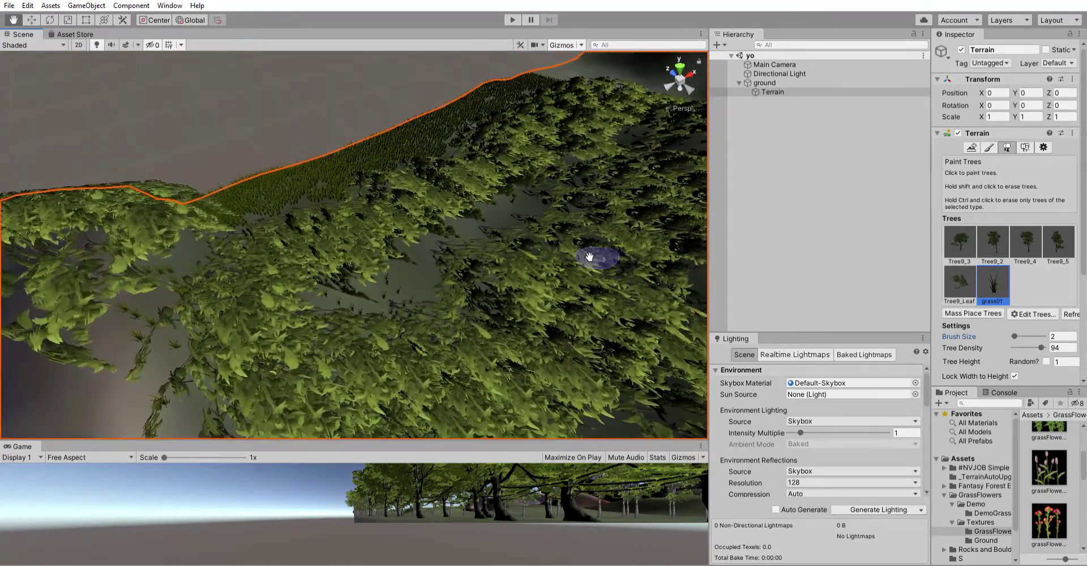
{"action": "right_click_drag", "start_coordinate": [480, 107], "coordinate": [608, 75]}
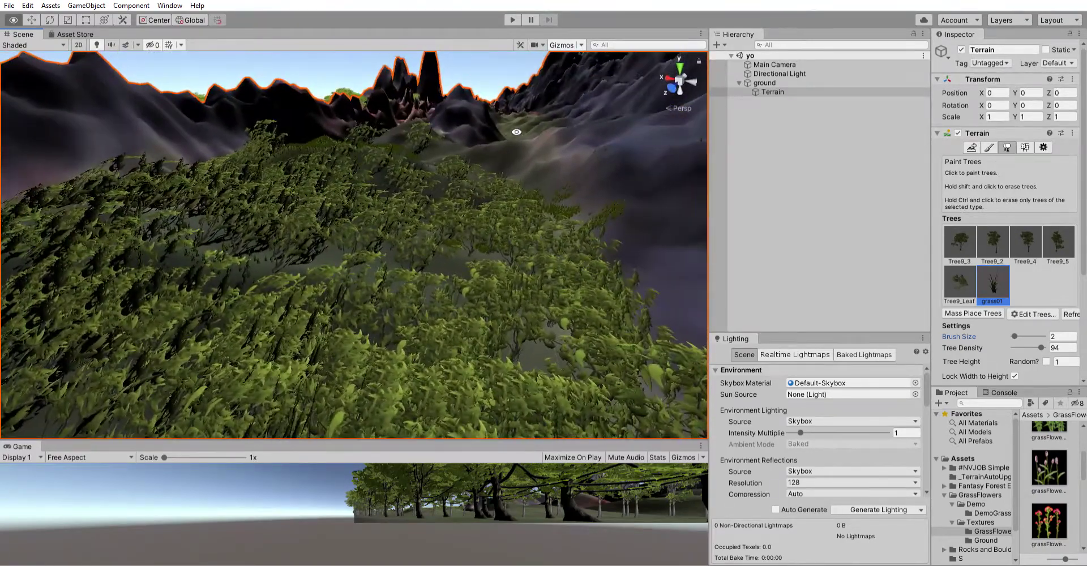
Survey the red spiked valley floor from the vegetated end towards the tall peaks
{"action": "mouse_move", "coordinate": [510, 128]}
{"action": "right_mouse_down"}
{"action": "mouse_move", "coordinate": [487, 92]}
{"action": "mouse_move", "coordinate": [525, 91]}
{"action": "mouse_move", "coordinate": [447, 94]}
{"action": "mouse_move", "coordinate": [431, 107]}
{"action": "mouse_move", "coordinate": [456, 103]}
{"action": "right_mouse_up"}
{"action": "middle_click_drag", "start_coordinate": [472, 96], "coordinate": [475, 113]}
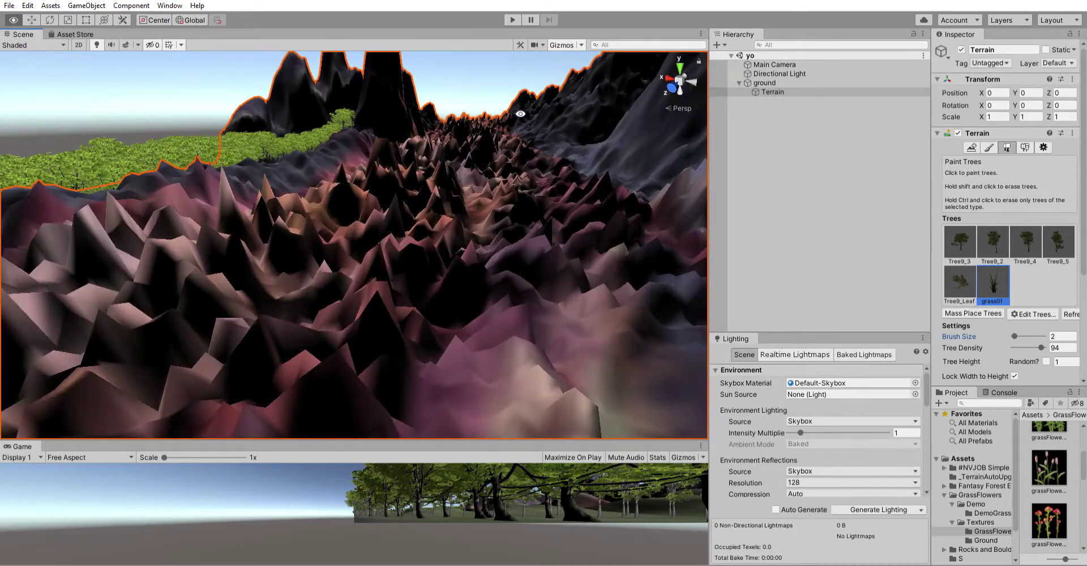
{"action": "right_click_drag", "start_coordinate": [520, 114], "coordinate": [516, 133]}
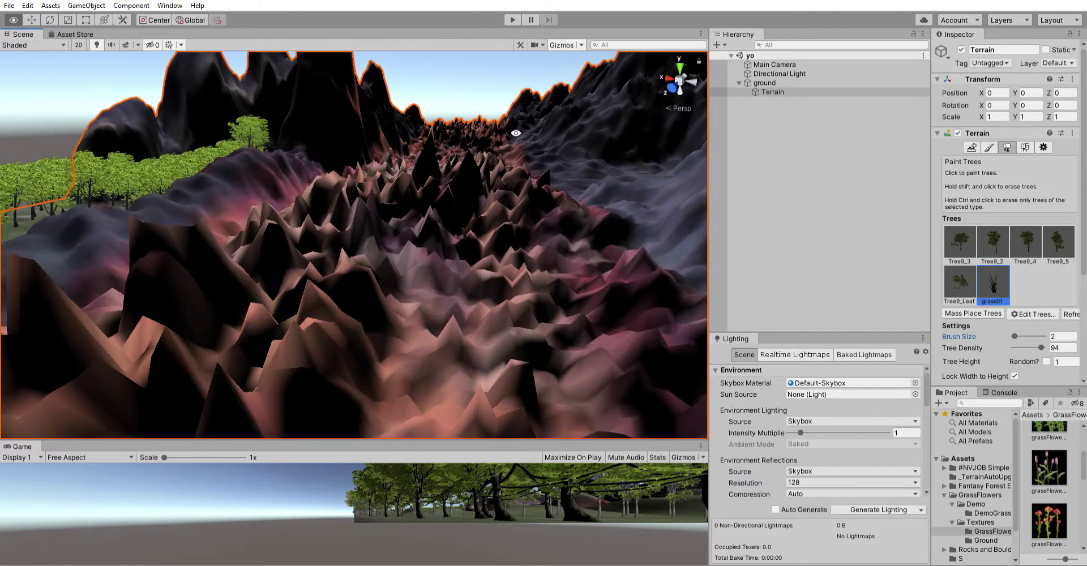
{"action": "left_click_drag", "start_coordinate": [509, 126], "coordinate": [482, 316]}
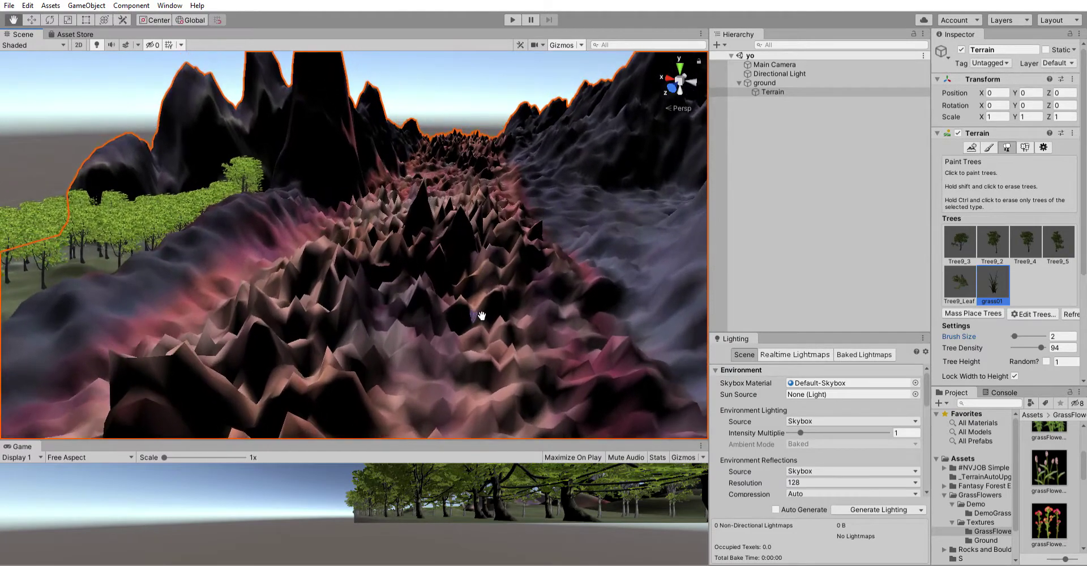
{"action": "right_click_drag", "start_coordinate": [479, 137], "coordinate": [440, 146]}
{"action": "middle_click_drag", "start_coordinate": [440, 147], "coordinate": [440, 340]}
{"action": "scroll", "coordinate": [443, 179], "scroll_direction": "down", "scroll_amount": 5}
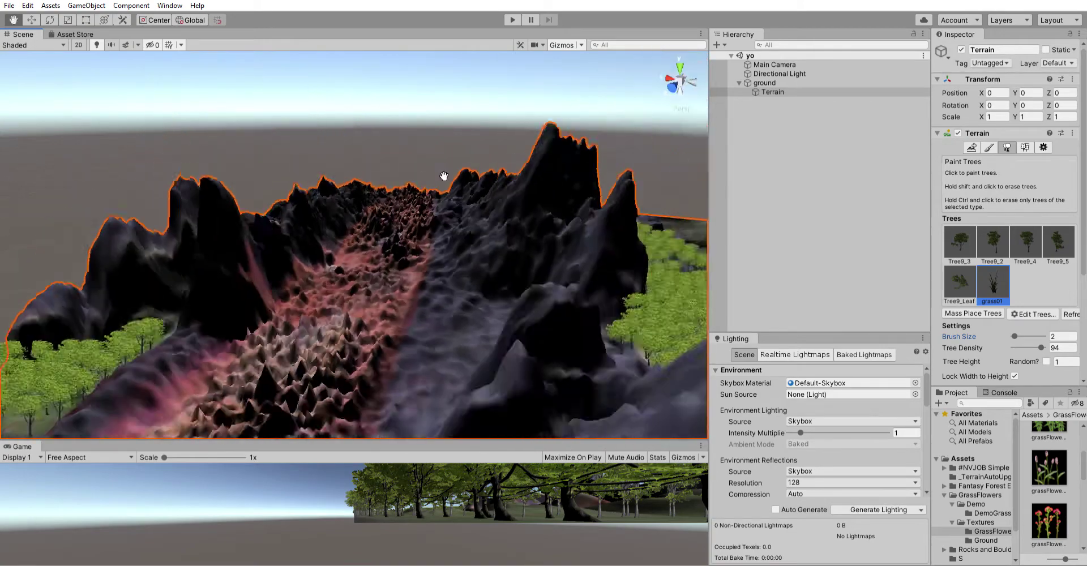
Examine the valley and its steep mountain walls from the opposite end, looking back towards the forest strip
{"action": "right_click_drag", "start_coordinate": [409, 233], "coordinate": [405, 240]}
{"action": "key", "text": "w"}
{"action": "right_click_drag", "start_coordinate": [398, 205], "coordinate": [1073, 193]}
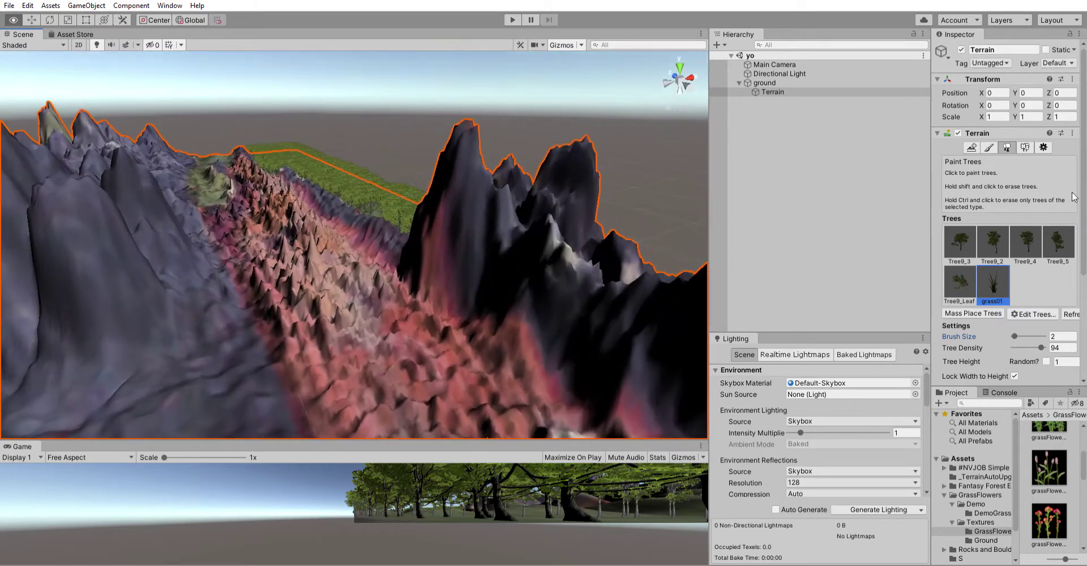
{"action": "right_click_drag", "start_coordinate": [301, 201], "coordinate": [230, 114]}
{"action": "key", "text": "w"}
{"action": "key", "text": "w"}
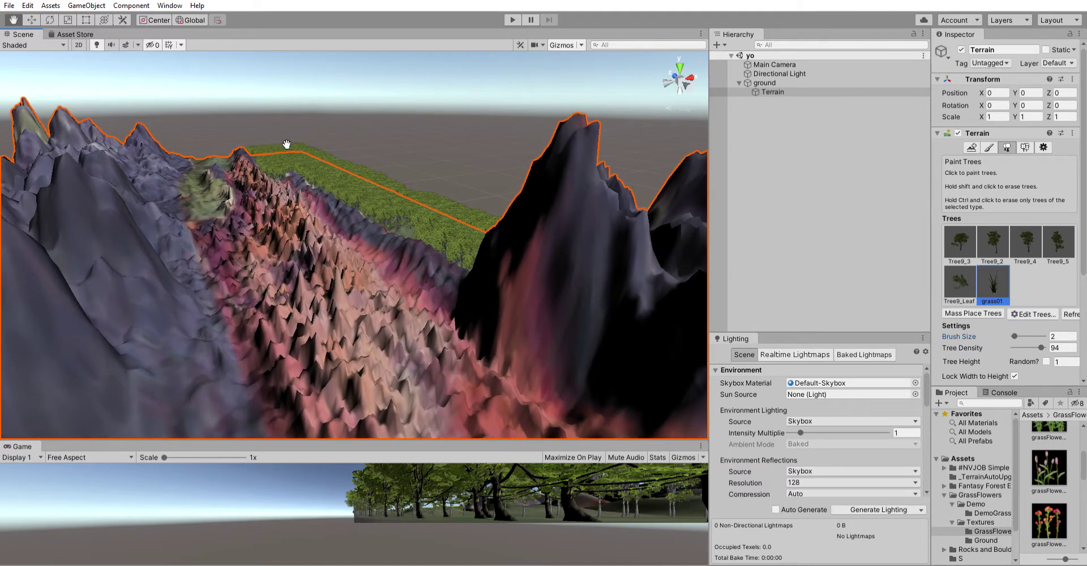
{"action": "key", "text": "w"}
{"action": "right_click_drag", "start_coordinate": [192, 101], "coordinate": [272, 176]}
{"action": "key", "text": "w"}
{"action": "right_click_drag", "start_coordinate": [168, 80], "coordinate": [168, 80]}
{"action": "right_click_drag", "start_coordinate": [179, 118], "coordinate": [145, 42]}
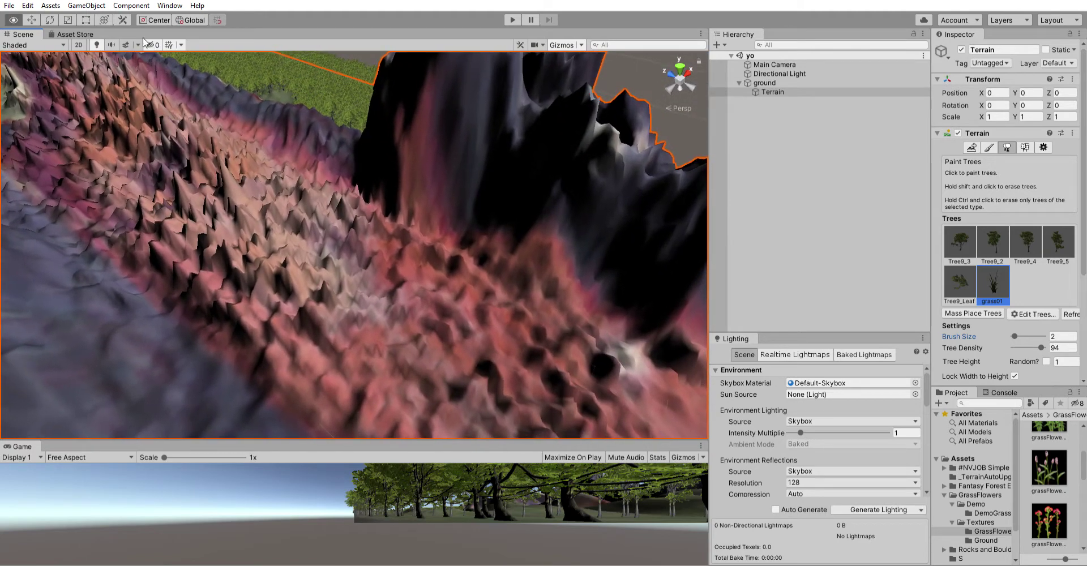
{"action": "right_click_drag", "start_coordinate": [282, 87], "coordinate": [283, 85]}
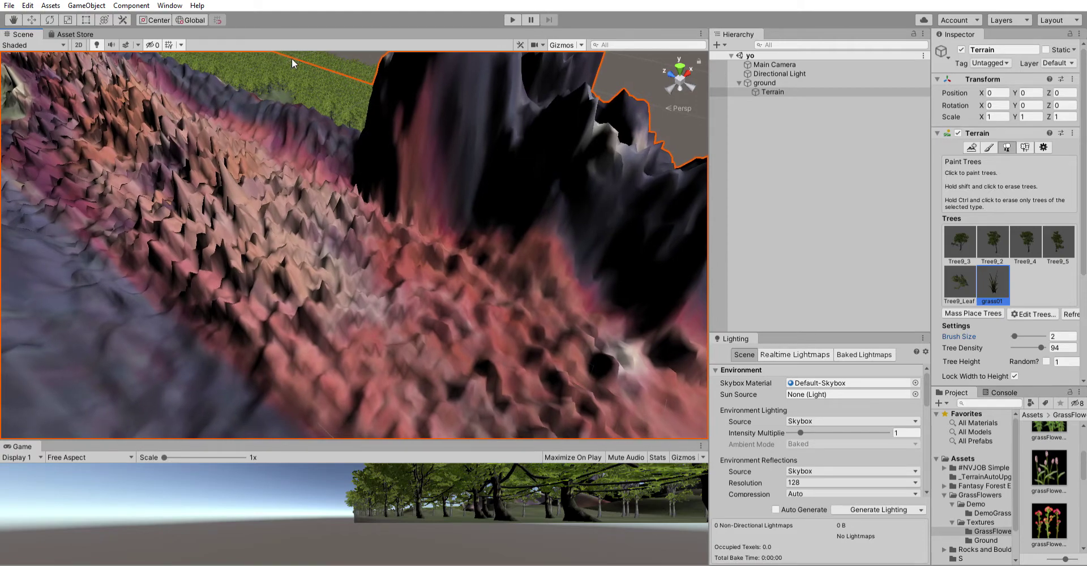
Deselect the terrain and examine the forest strip along its outer edge beside the mountains
{"action": "scroll", "coordinate": [290, 64], "scroll_direction": "down", "scroll_amount": 5}
{"action": "middle_click_drag", "start_coordinate": [123, 109], "coordinate": [311, 207]}
{"action": "scroll", "coordinate": [368, 244], "scroll_direction": "up", "scroll_amount": 8}
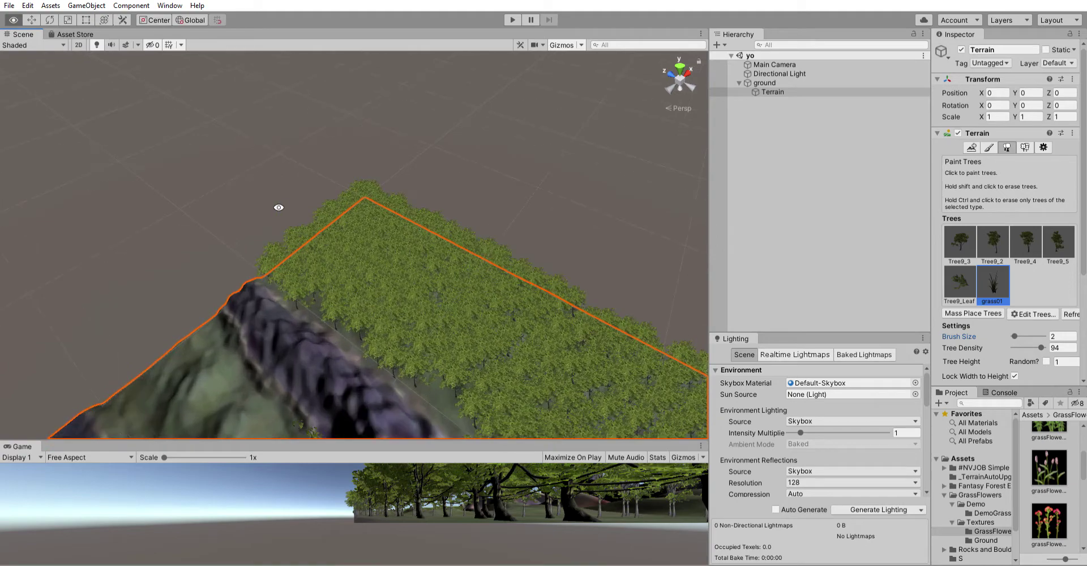
{"action": "scroll", "coordinate": [271, 180], "scroll_direction": "up", "scroll_amount": 1}
{"action": "scroll", "coordinate": [270, 177], "scroll_direction": "up", "scroll_amount": 8}
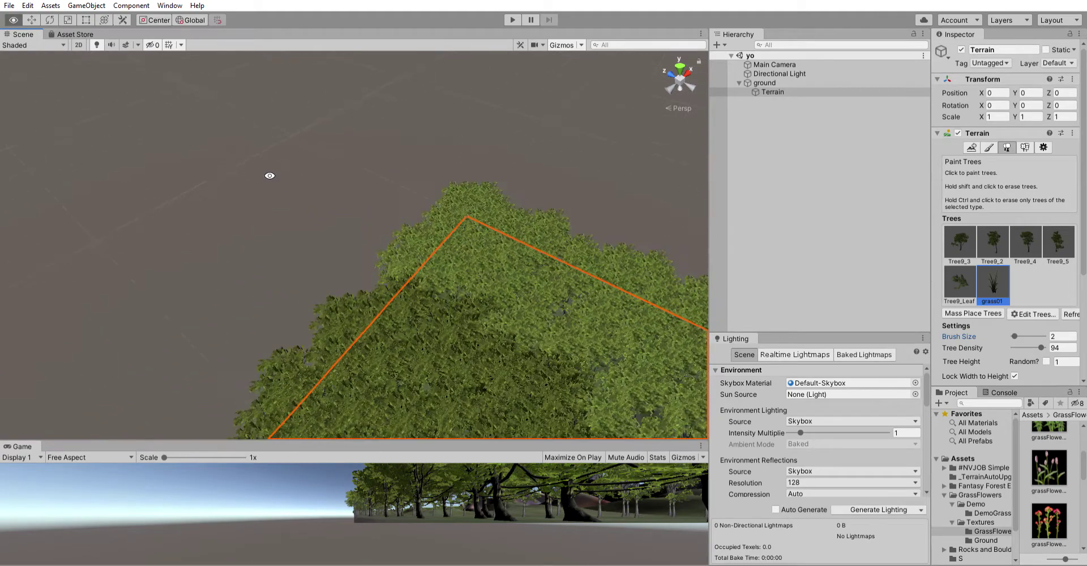
{"action": "right_click_drag", "start_coordinate": [269, 175], "coordinate": [269, 175]}
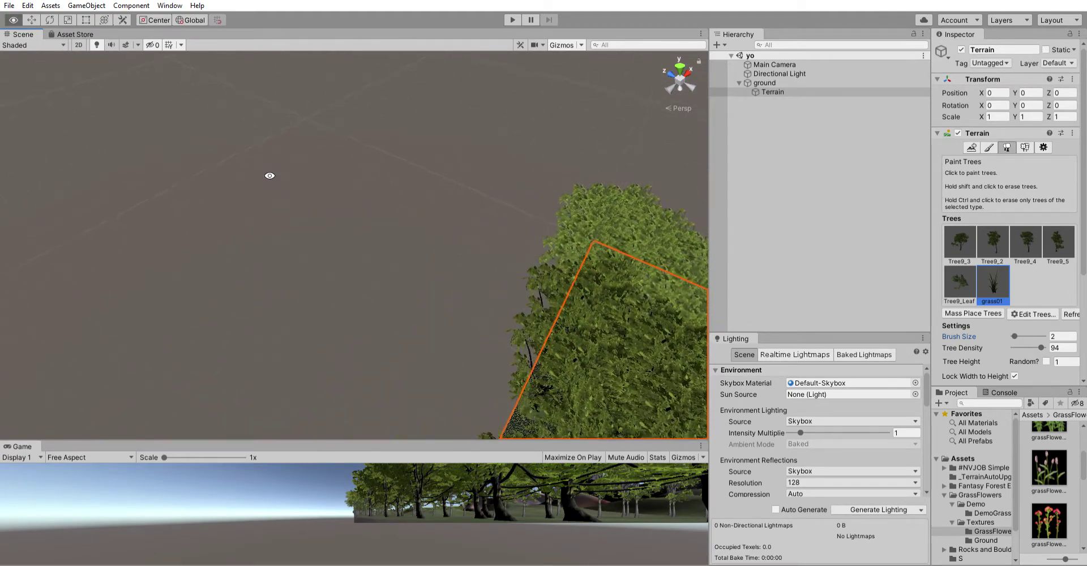
{"action": "middle_click_drag", "start_coordinate": [250, 108], "coordinate": [411, 116]}
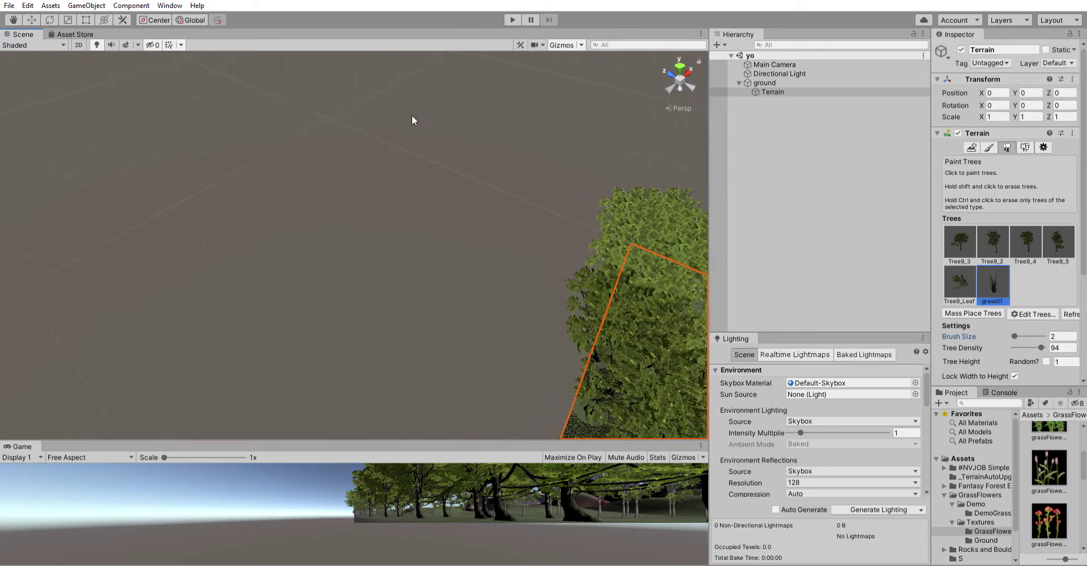
{"action": "key", "text": "q"}
{"action": "left_click", "coordinate": [410, 140]}
{"action": "left_click_drag", "start_coordinate": [352, 175], "coordinate": [546, 138], "text": "alt"}
{"action": "left_click_drag", "start_coordinate": [447, 162], "coordinate": [506, 167], "text": "alt"}
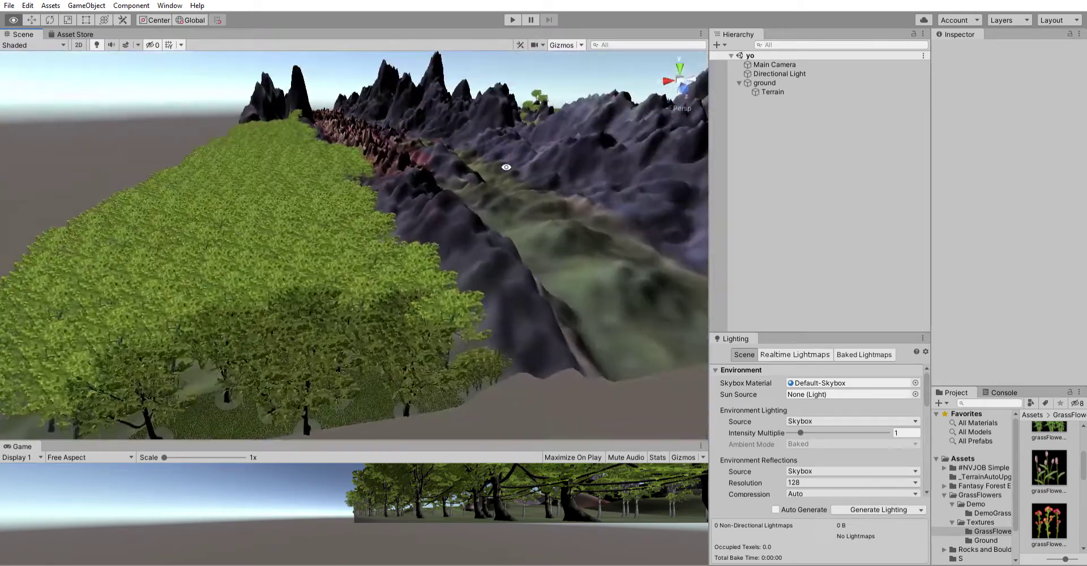
{"action": "left_click_drag", "start_coordinate": [365, 206], "coordinate": [612, 186], "text": "alt"}
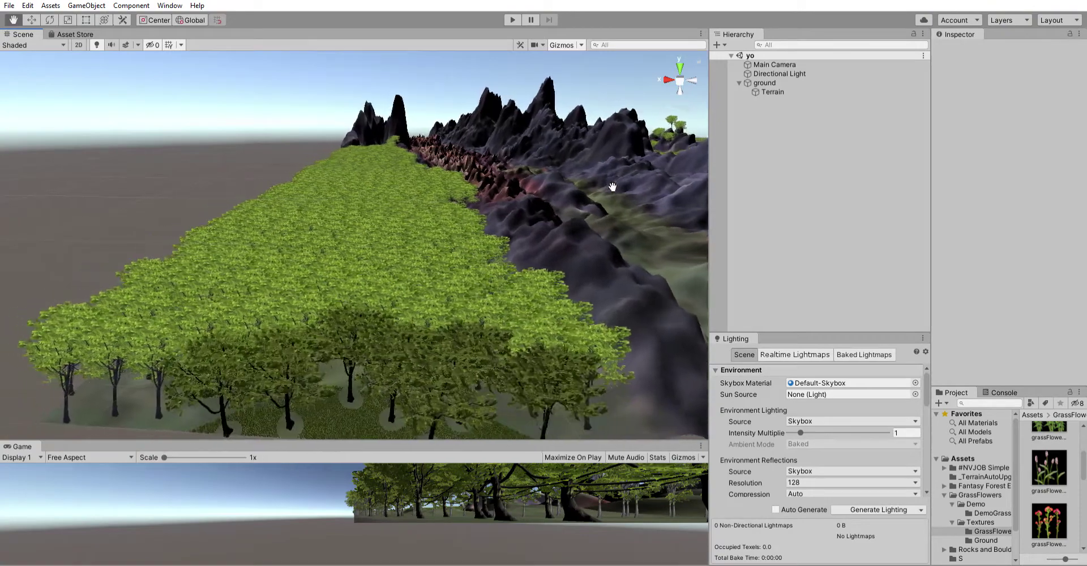
{"action": "left_click_drag", "start_coordinate": [320, 214], "coordinate": [414, 194]}
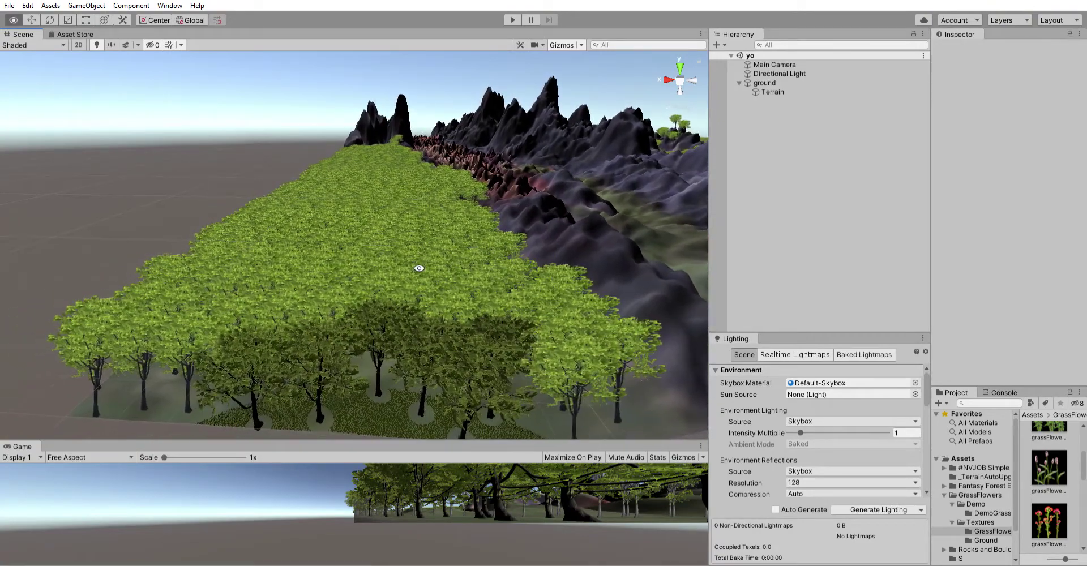
Examine the front edge of the forest strip at ground level, closing in on its outer trees and grass
{"action": "left_click_drag", "start_coordinate": [398, 328], "coordinate": [476, 108]}
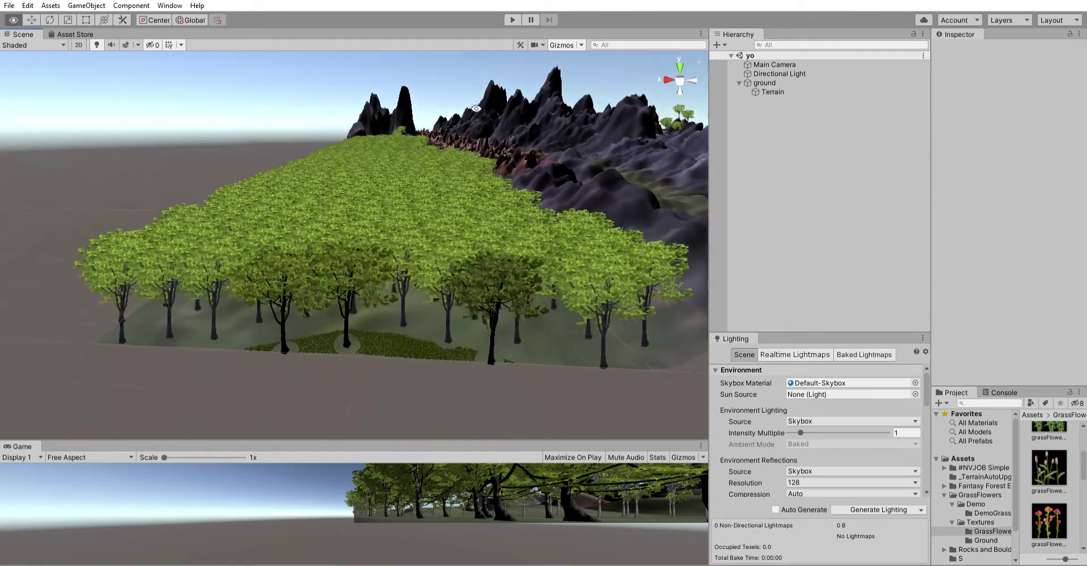
{"action": "left_click_drag", "start_coordinate": [427, 407], "coordinate": [455, 268]}
{"action": "key", "text": "alt"}
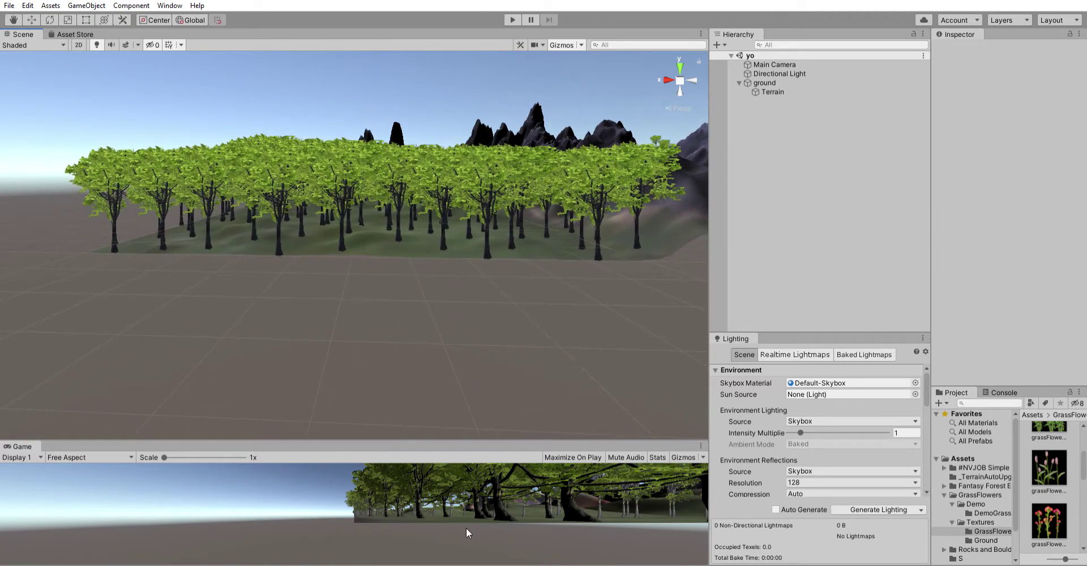
{"action": "key", "text": "alt"}
{"action": "scroll", "coordinate": [435, 217], "scroll_direction": "up", "scroll_amount": 6, "text": "alt"}
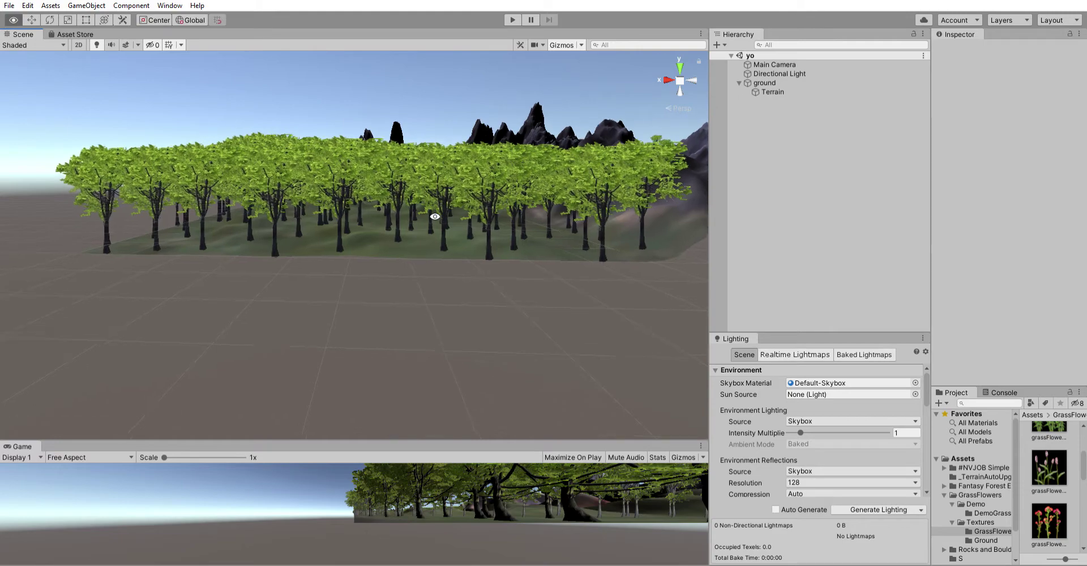
{"action": "scroll", "coordinate": [435, 217], "scroll_direction": "up", "scroll_amount": 6, "text": "alt"}
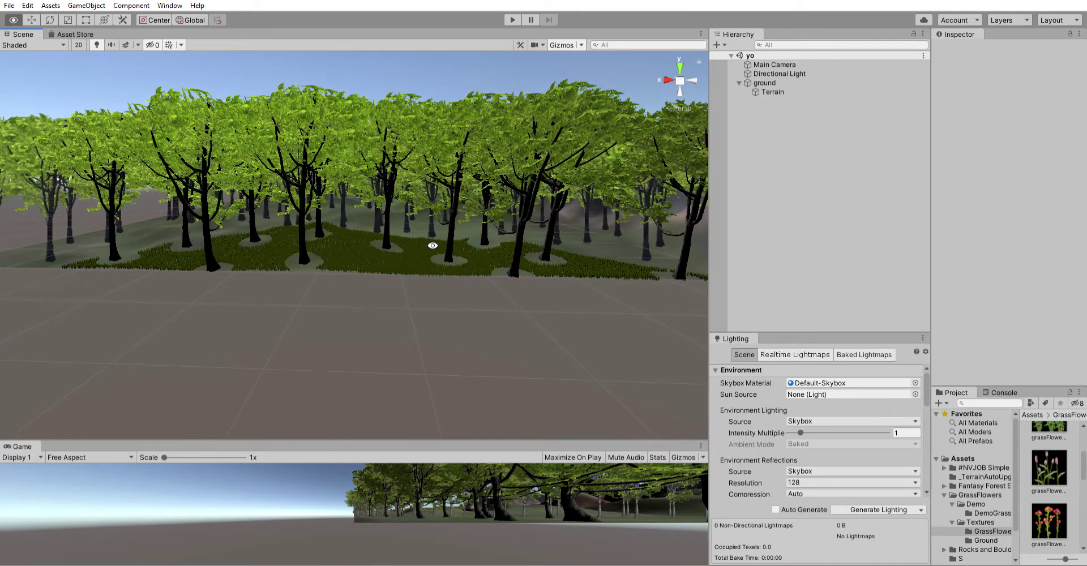
{"action": "left_click_drag", "start_coordinate": [433, 245], "coordinate": [432, 226], "text": "alt"}
{"action": "scroll", "coordinate": [429, 232], "scroll_direction": "up", "scroll_amount": 3, "text": "alt"}
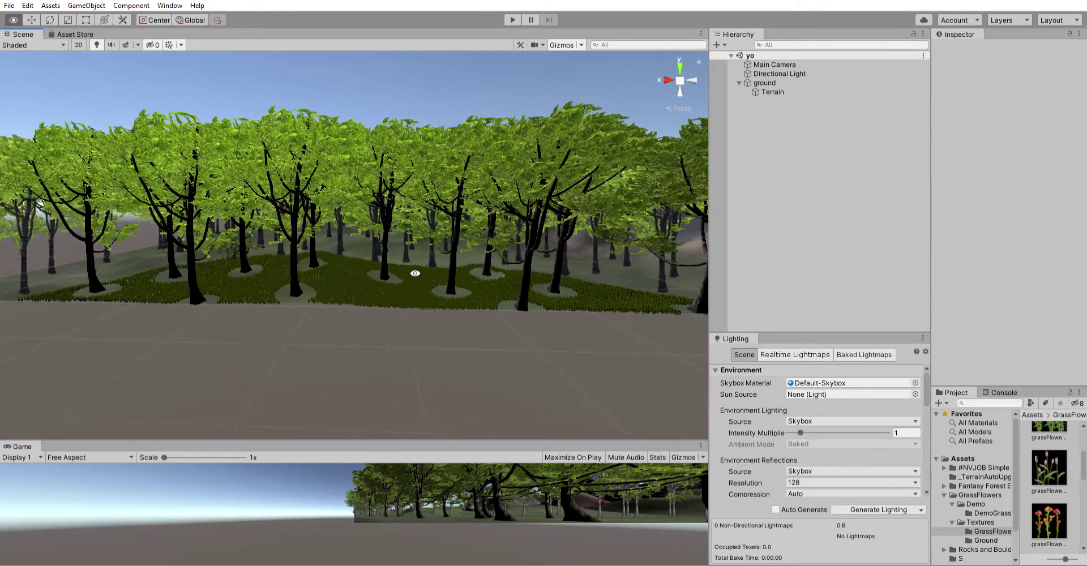
{"action": "scroll", "coordinate": [415, 273], "scroll_direction": "up", "scroll_amount": 8, "text": "alt"}
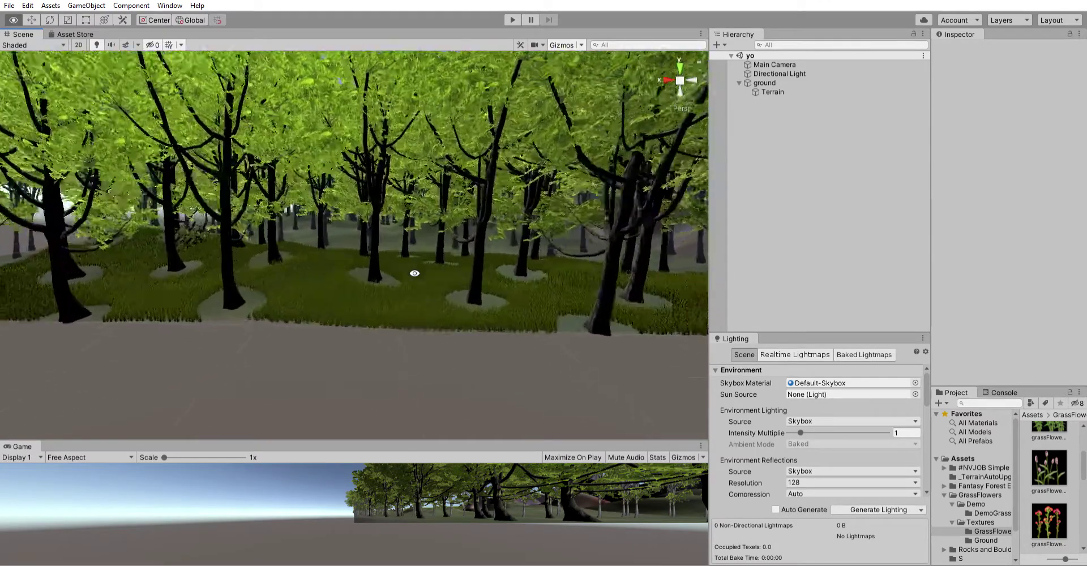
Move into the forest and inspect the grass patches and tree trunks at close range
{"action": "left_click_drag", "start_coordinate": [415, 273], "coordinate": [432, 197], "text": "alt"}
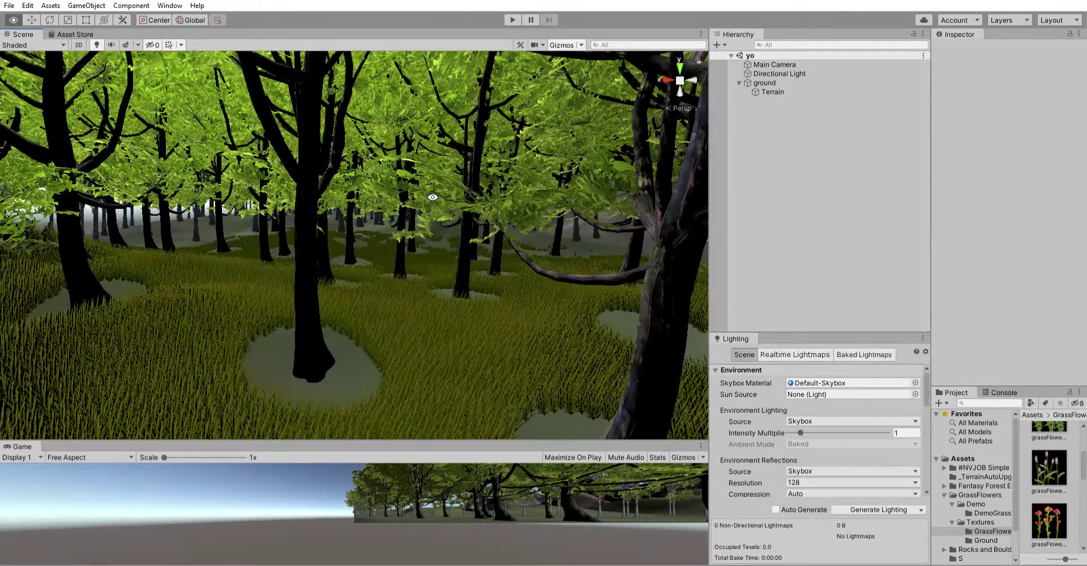
{"action": "key", "text": "w"}
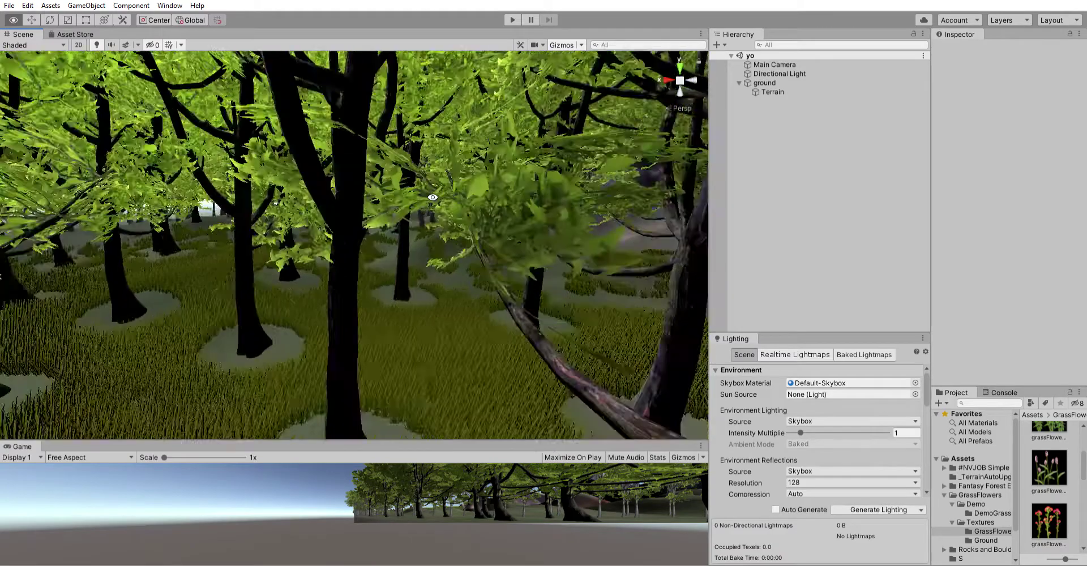
{"action": "key", "text": "w"}
{"action": "right_click_drag", "start_coordinate": [433, 197], "coordinate": [433, 202]}
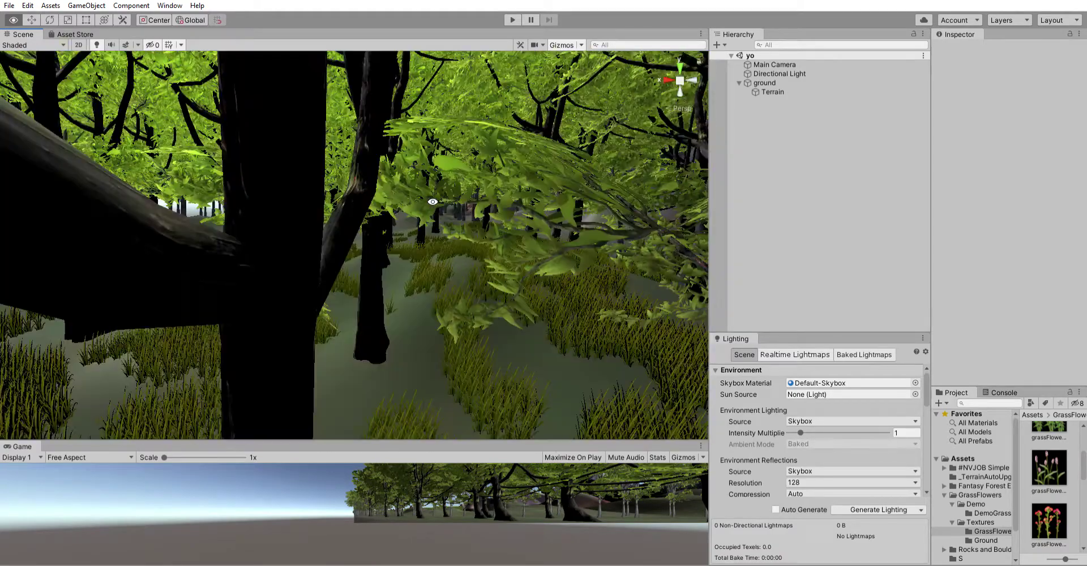
{"action": "middle_click_drag", "start_coordinate": [430, 232], "coordinate": [453, 225]}
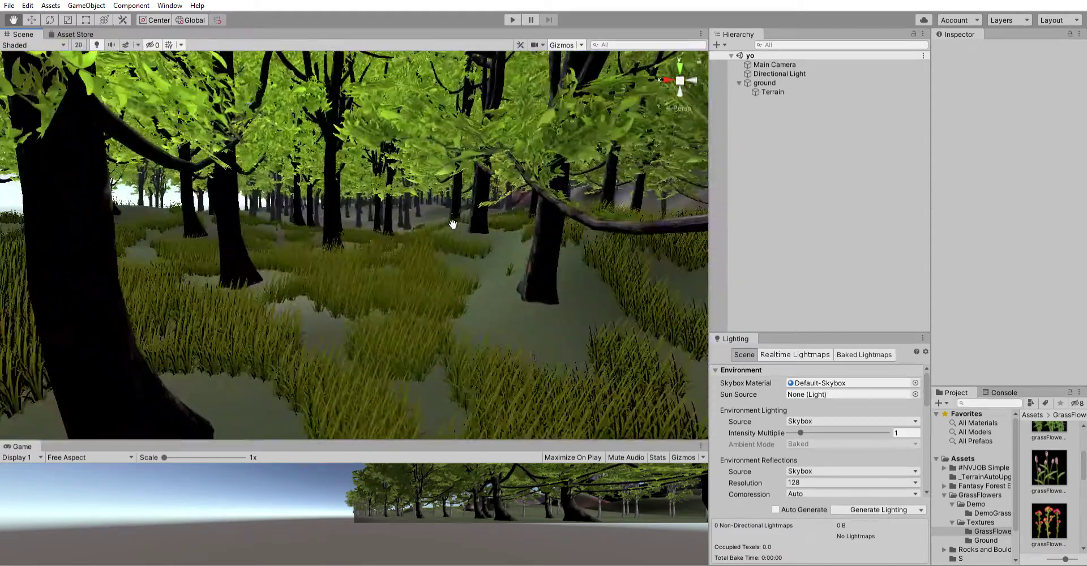
{"action": "right_click_drag", "start_coordinate": [454, 226], "coordinate": [442, 218]}
{"action": "key", "text": "w"}
{"action": "scroll", "coordinate": [442, 217], "scroll_direction": "up", "scroll_amount": 6, "text": "alt"}
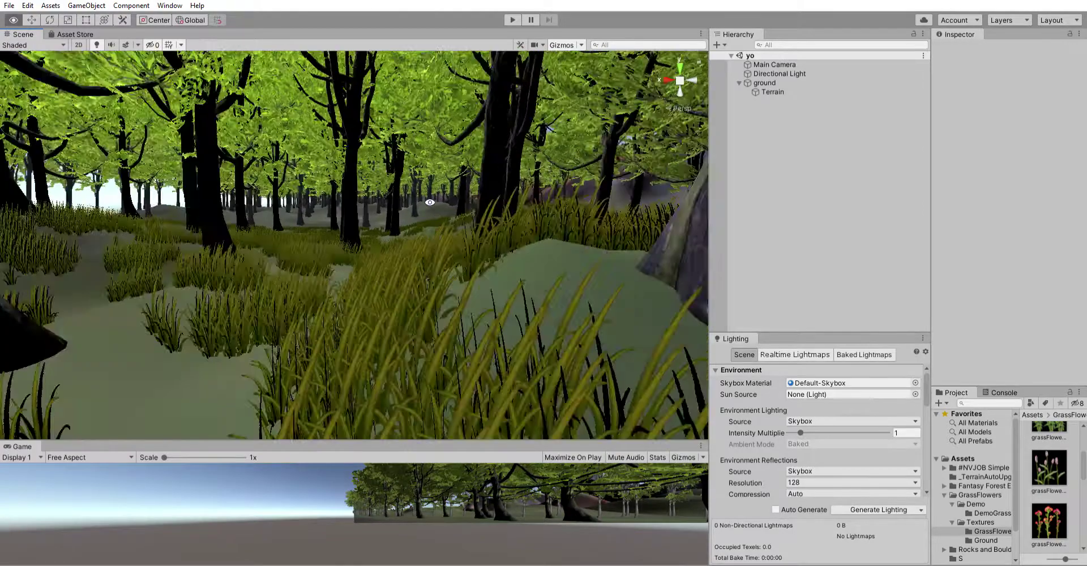
{"action": "scroll", "coordinate": [431, 175], "scroll_direction": "up", "scroll_amount": 3, "text": "alt"}
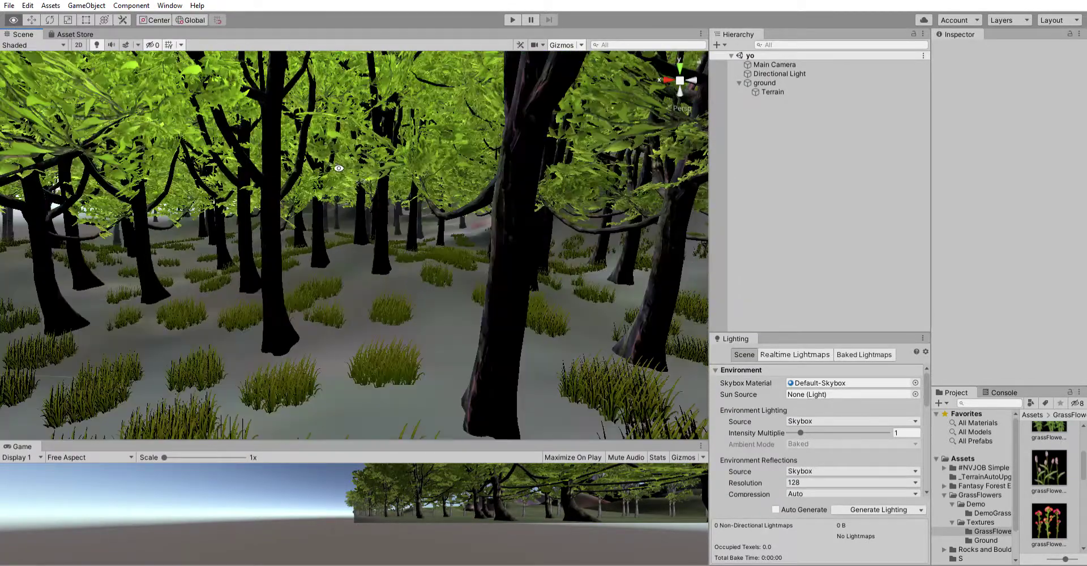
Look around inside the forest in several directions, checking the bark, foliage and grass clumps from both sides
{"action": "right_click_drag", "start_coordinate": [338, 168], "coordinate": [286, 202]}
{"action": "right_click_drag", "start_coordinate": [338, 157], "coordinate": [405, 214]}
{"action": "right_click_drag", "start_coordinate": [480, 240], "coordinate": [384, 276]}
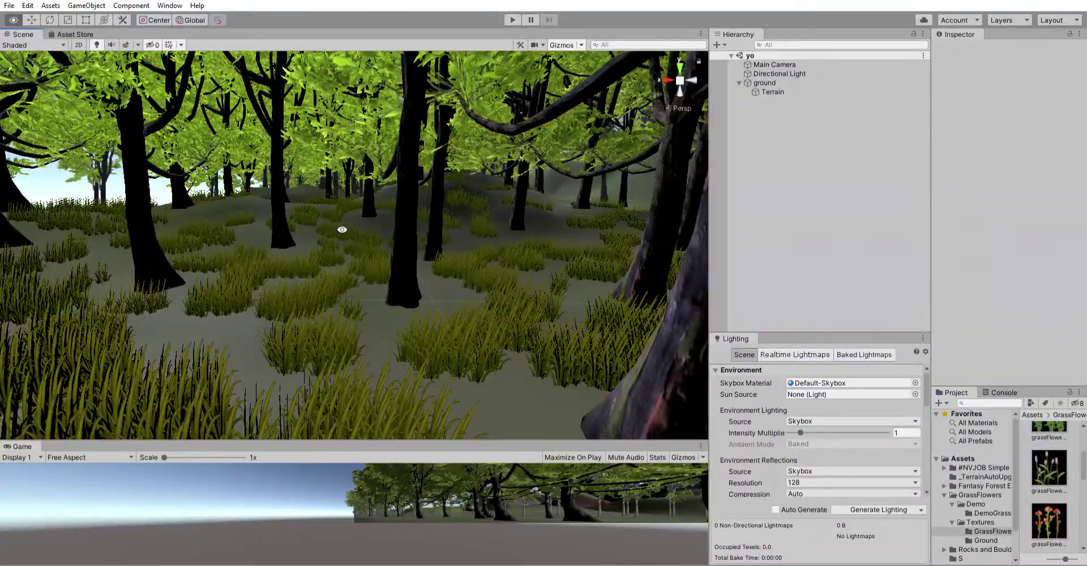
{"action": "mouse_move", "coordinate": [342, 229]}
{"action": "right_mouse_down"}
{"action": "mouse_move", "coordinate": [374, 223]}
{"action": "mouse_move", "coordinate": [328, 231]}
{"action": "mouse_move", "coordinate": [362, 224]}
{"action": "right_mouse_up"}
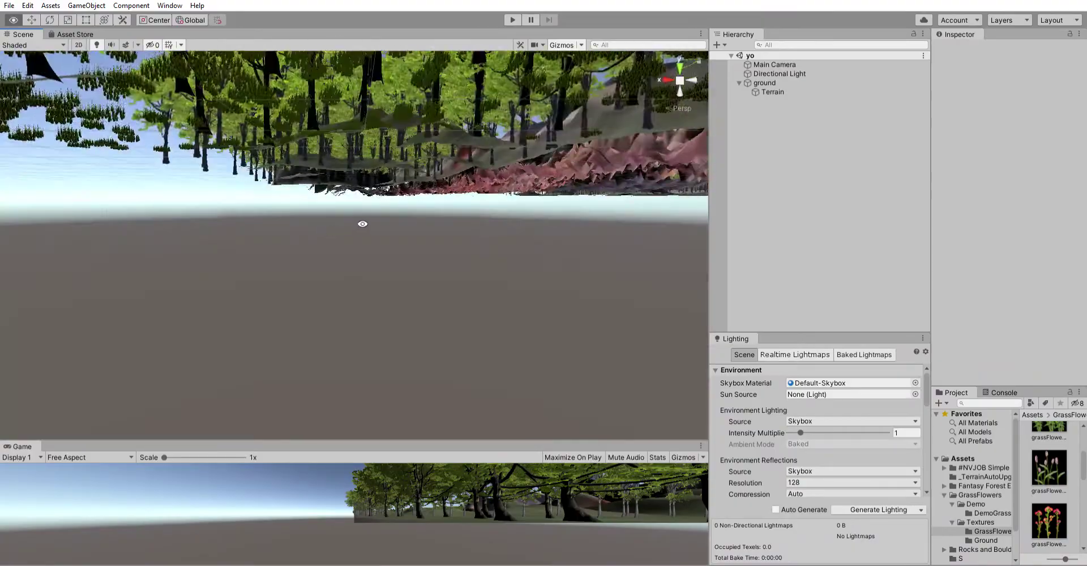
{"action": "right_click_drag", "start_coordinate": [439, 126], "coordinate": [337, 330]}
{"action": "middle_click_drag", "start_coordinate": [337, 331], "coordinate": [311, 331]}
{"action": "right_click_drag", "start_coordinate": [291, 292], "coordinate": [613, 275]}
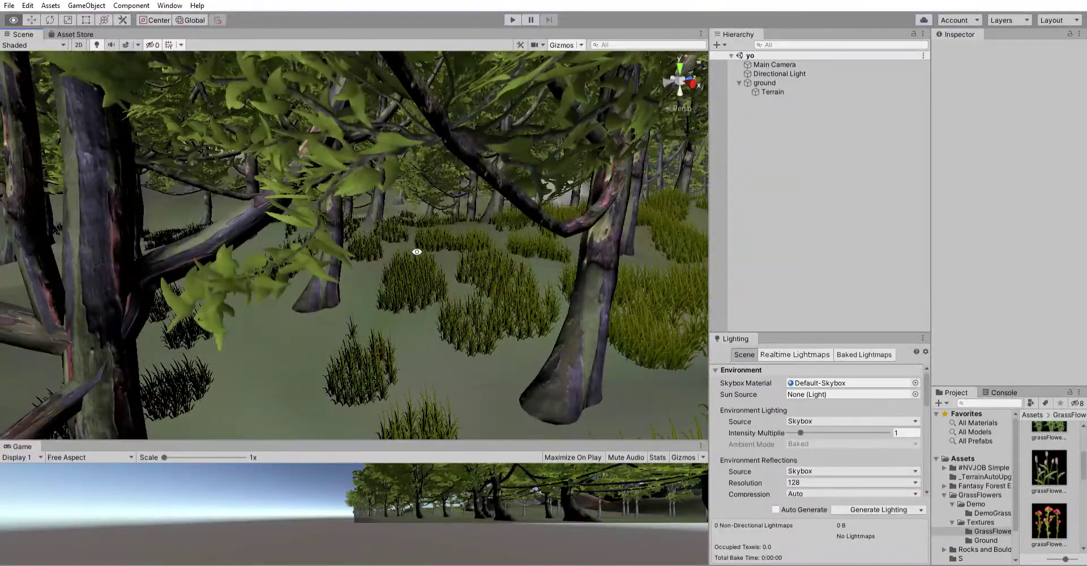
{"action": "right_click_drag", "start_coordinate": [417, 251], "coordinate": [697, 207]}
{"action": "right_click_drag", "start_coordinate": [960, 213], "coordinate": [199, 201]}
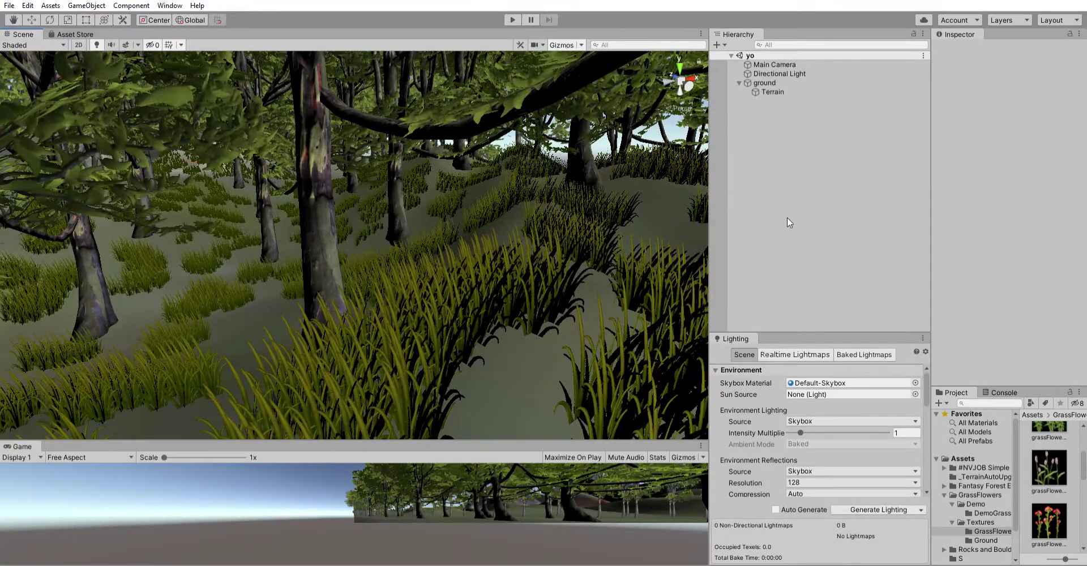
{"action": "right_click_drag", "start_coordinate": [213, 240], "coordinate": [214, 235]}
Leave the forest and survey the whole terrain from above, including the red valley, mountain ridges and tree-covered strips
{"action": "right_click_drag", "start_coordinate": [376, 198], "coordinate": [344, 212]}
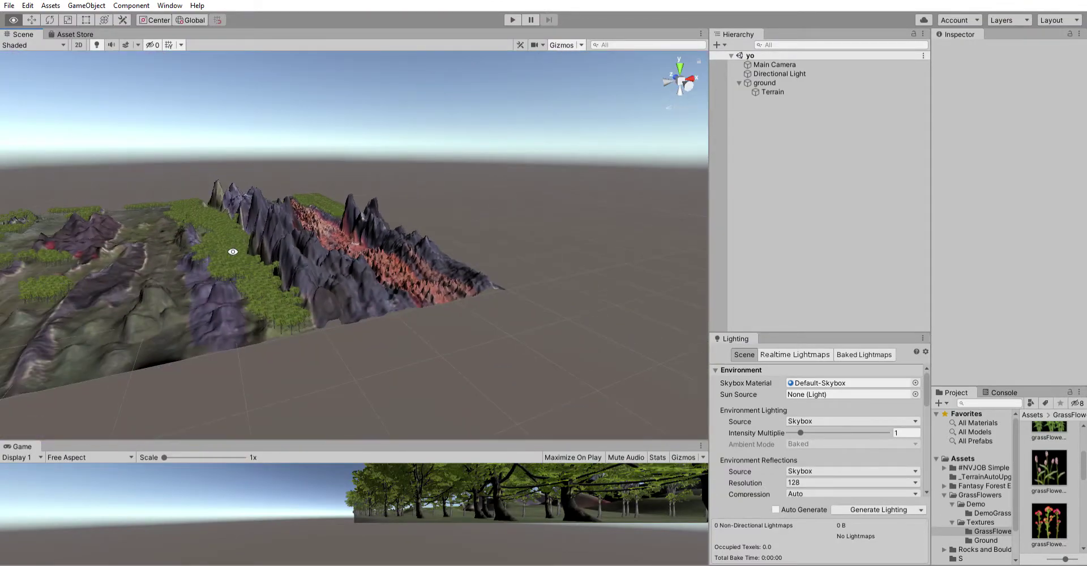
{"action": "mouse_move", "coordinate": [267, 233]}
{"action": "right_mouse_down"}
{"action": "mouse_move", "coordinate": [253, 238]}
{"action": "mouse_move", "coordinate": [354, 245]}
{"action": "mouse_move", "coordinate": [410, 291]}
{"action": "right_mouse_up"}
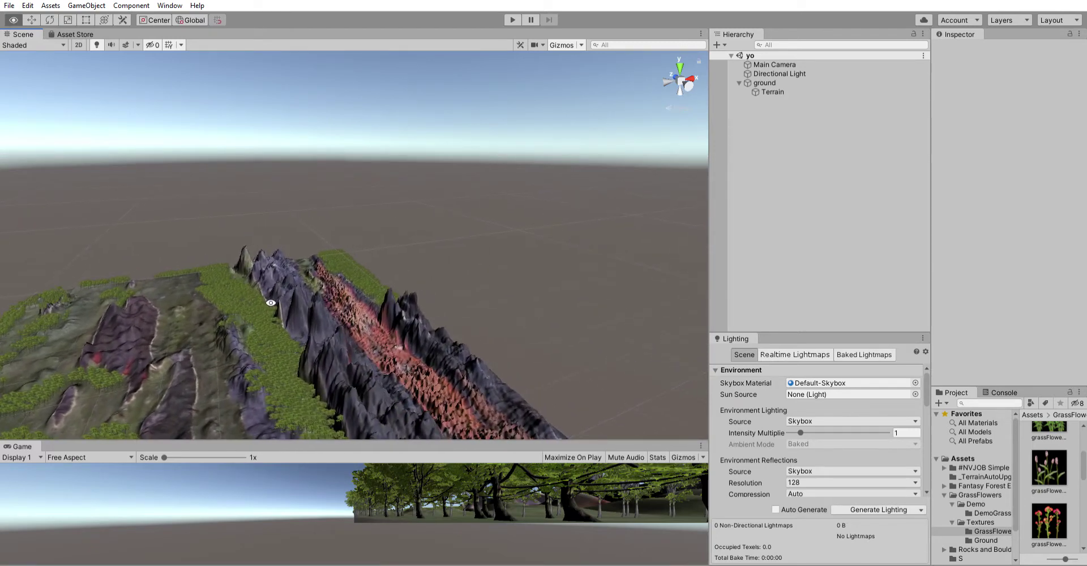
{"action": "right_click_drag", "start_coordinate": [300, 287], "coordinate": [307, 285]}
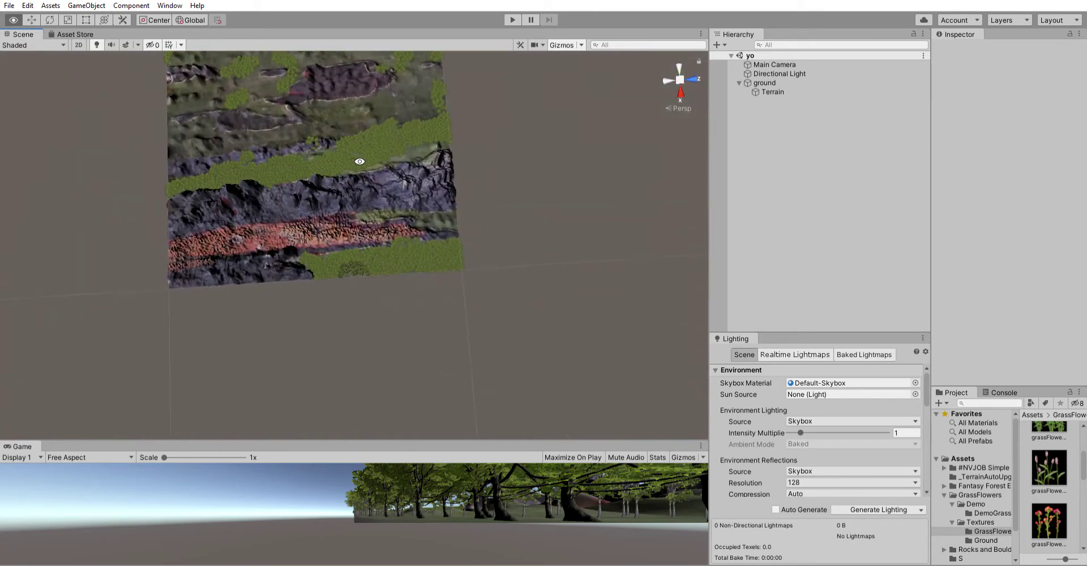
{"action": "right_click_drag", "start_coordinate": [359, 161], "coordinate": [352, 184]}
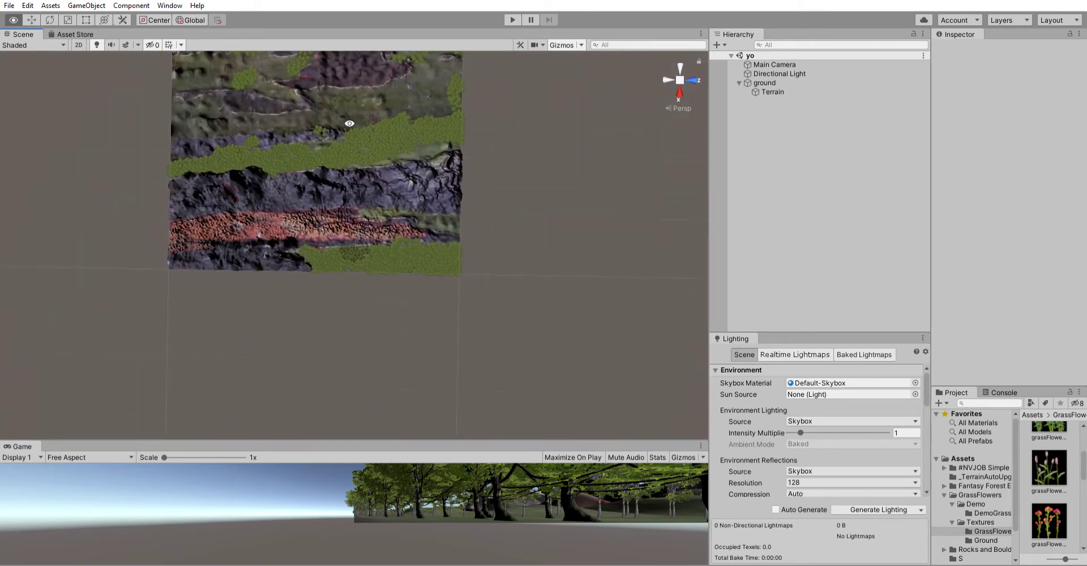
{"action": "left_click_drag", "start_coordinate": [352, 128], "coordinate": [360, 182]}
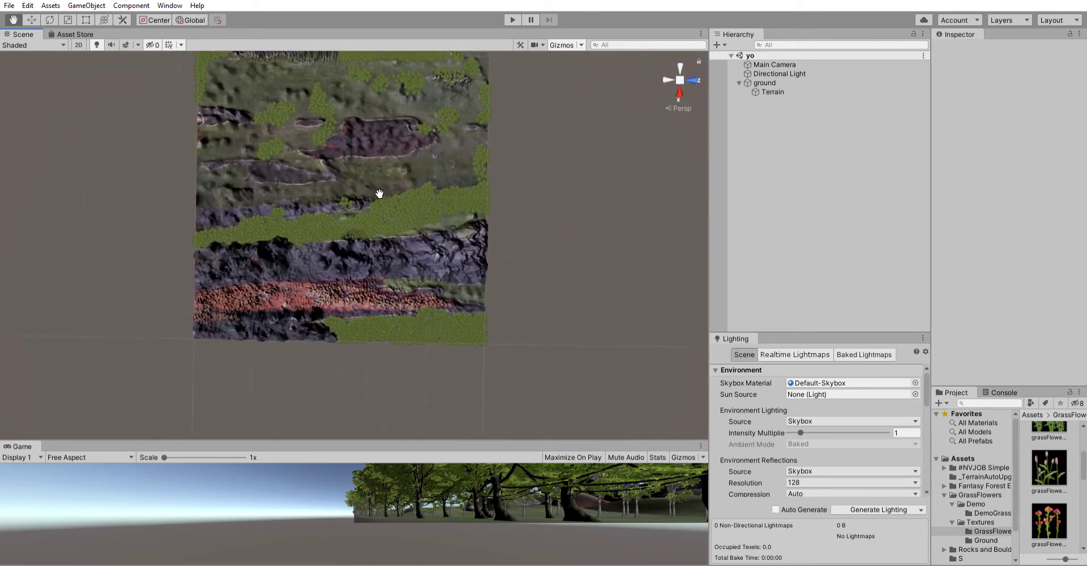
{"action": "right_click_drag", "start_coordinate": [398, 208], "coordinate": [423, 227]}
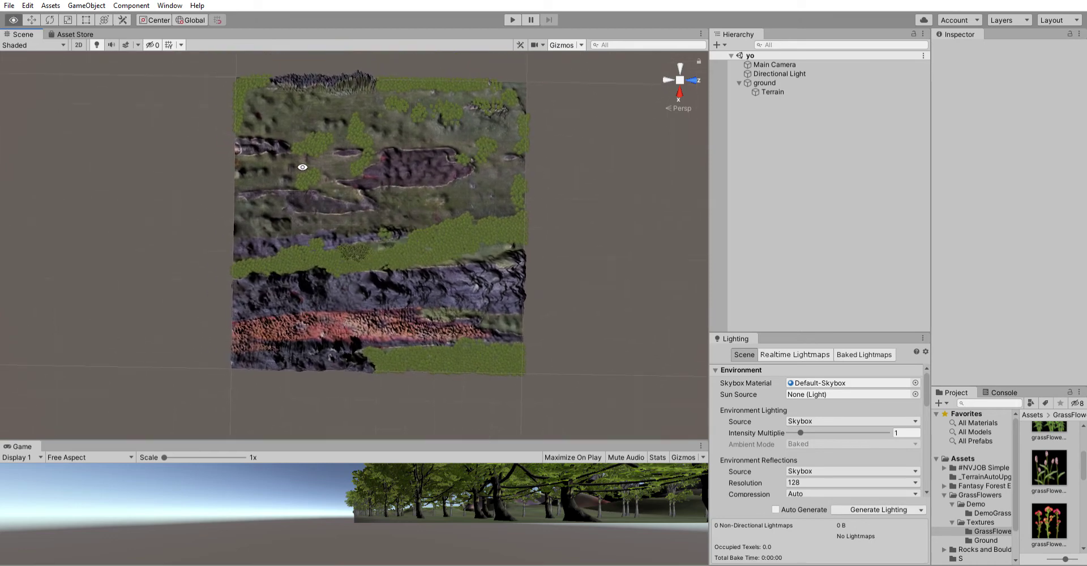
{"action": "right_click_drag", "start_coordinate": [302, 167], "coordinate": [358, 193]}
{"action": "key", "text": "w"}
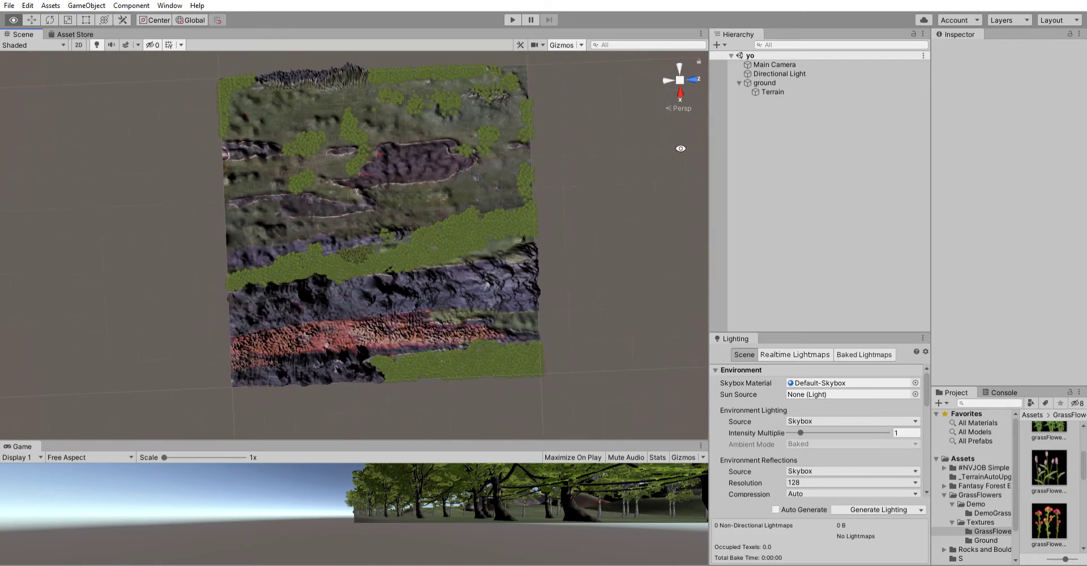